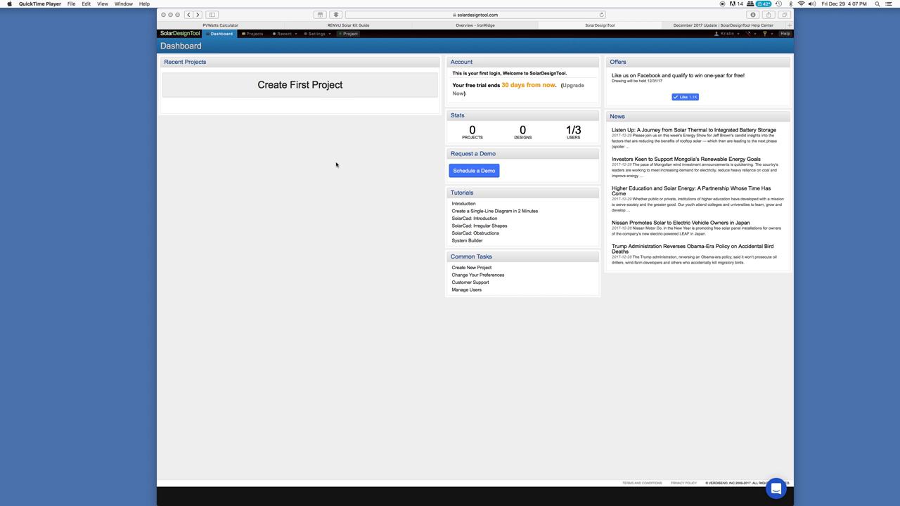
# Look over the PVWatts Calculator, RENVU kit builder and IronRidge pitched-roof pages, then return to the dashboard
pyautogui.click(267, 25)
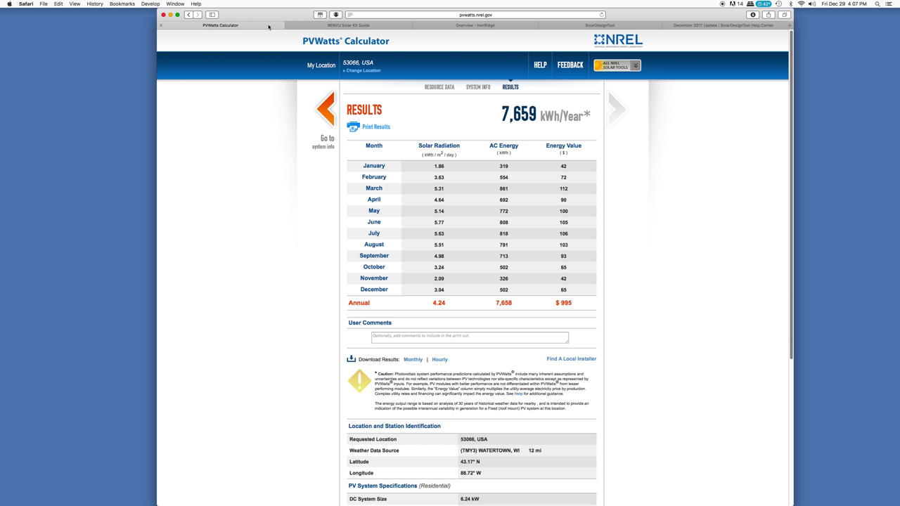
pyautogui.click(392, 25)
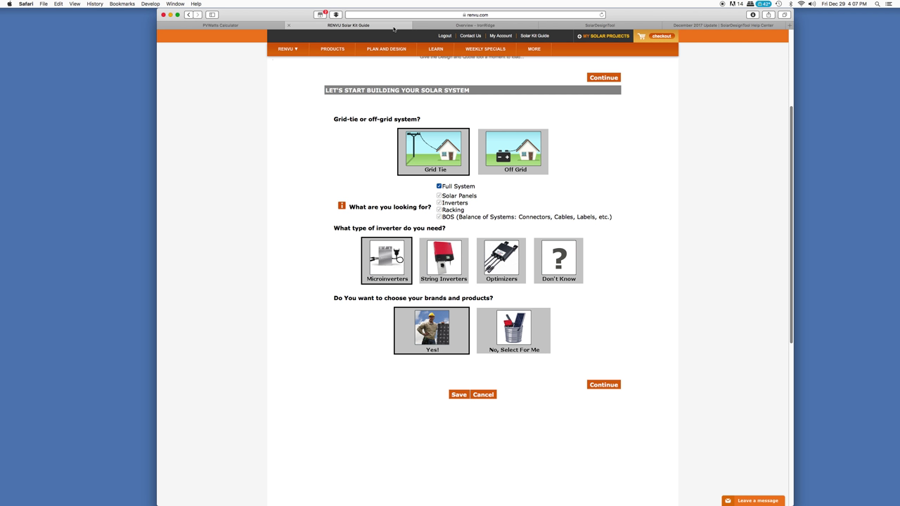
pyautogui.click(448, 26)
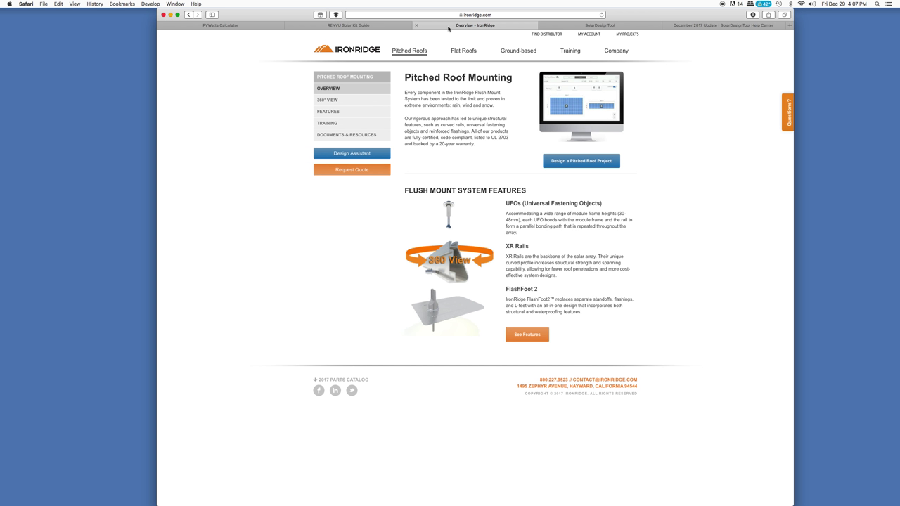
pyautogui.click(577, 25)
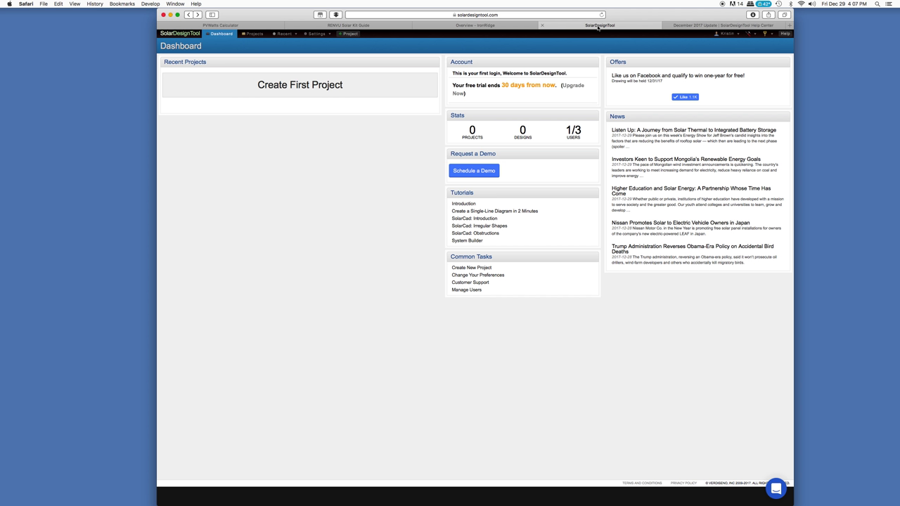
# Read the December 2017 Update help article down to Project Search, then go back to the dashboard
pyautogui.click(682, 26)
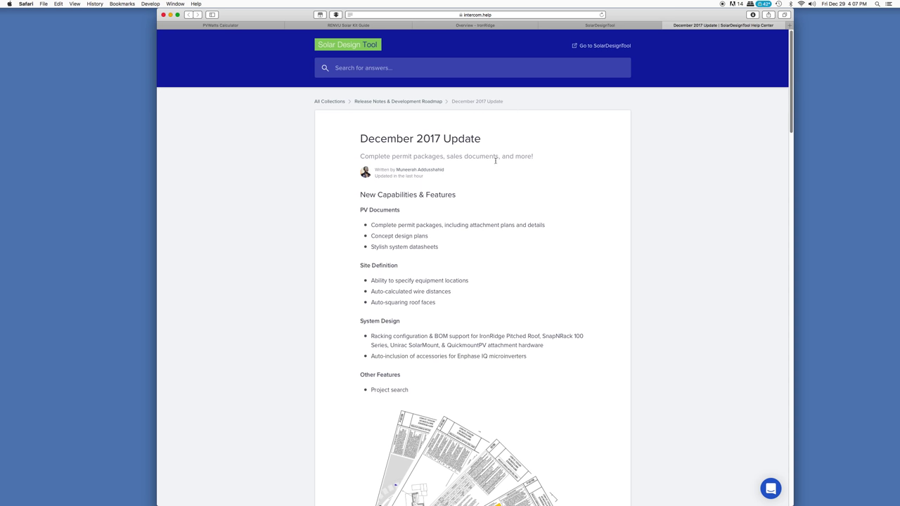
pyautogui.scroll(-4, 495, 162)
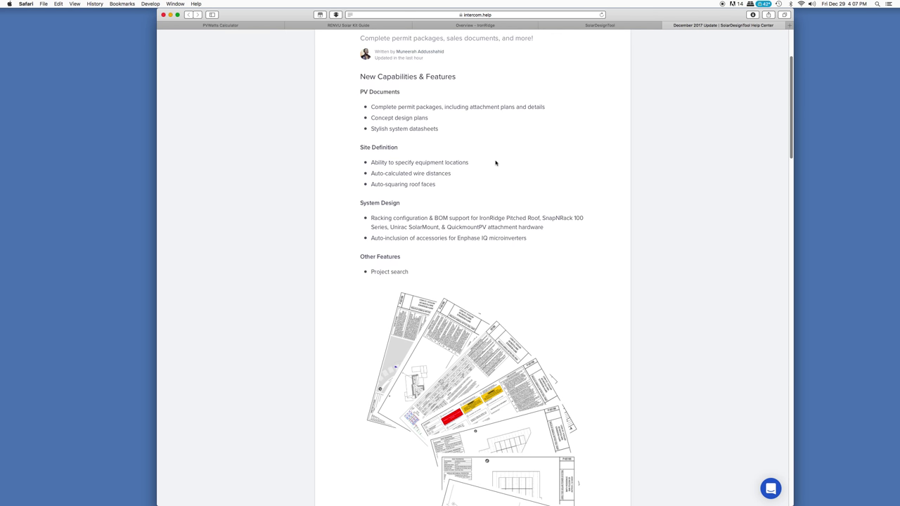
pyautogui.scroll(3, 494, 162)
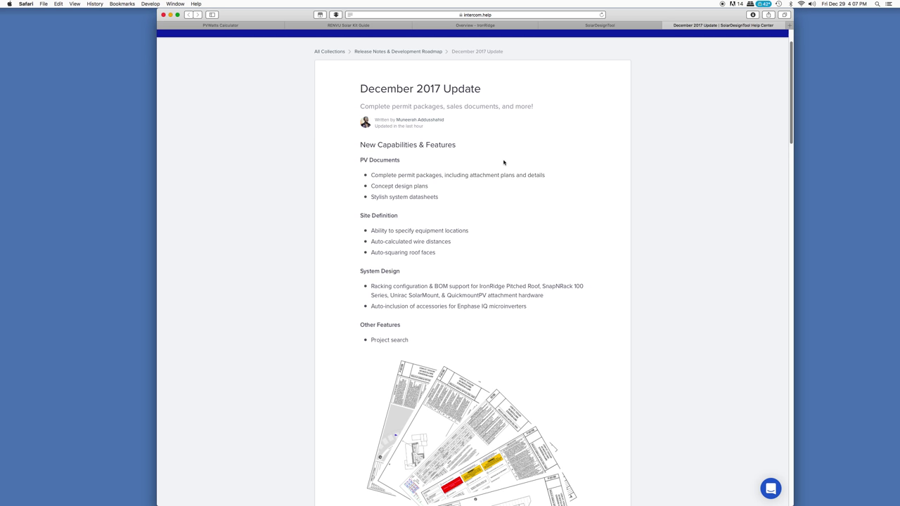
pyautogui.scroll(-8, 503, 163)
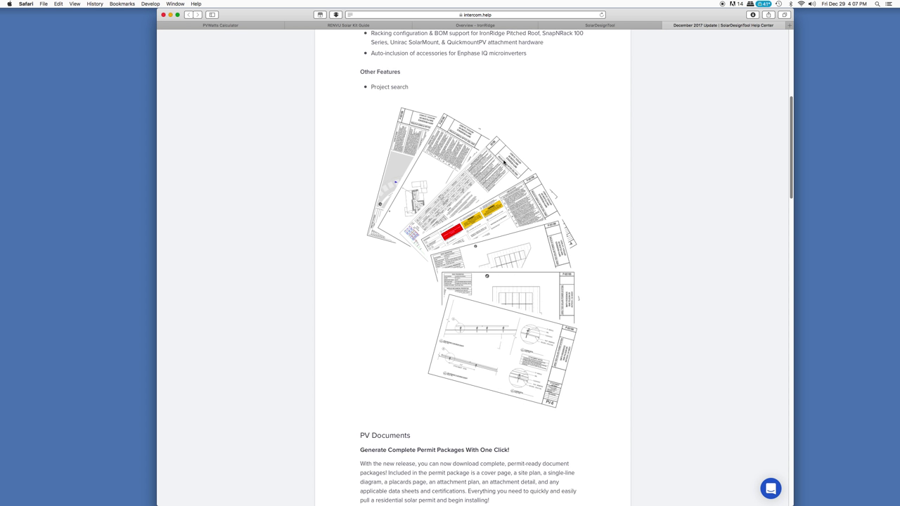
pyautogui.scroll(-14, 503, 162)
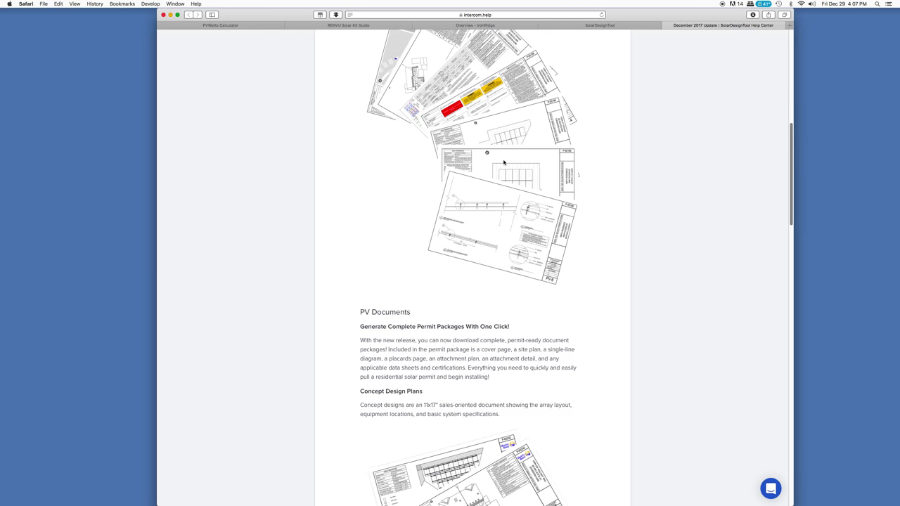
pyautogui.scroll(-12, 504, 163)
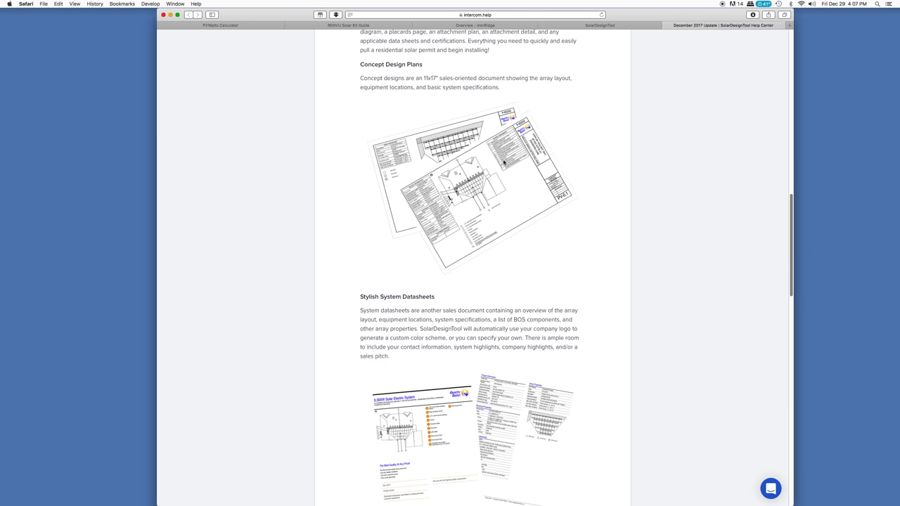
pyautogui.scroll(-17, 503, 162)
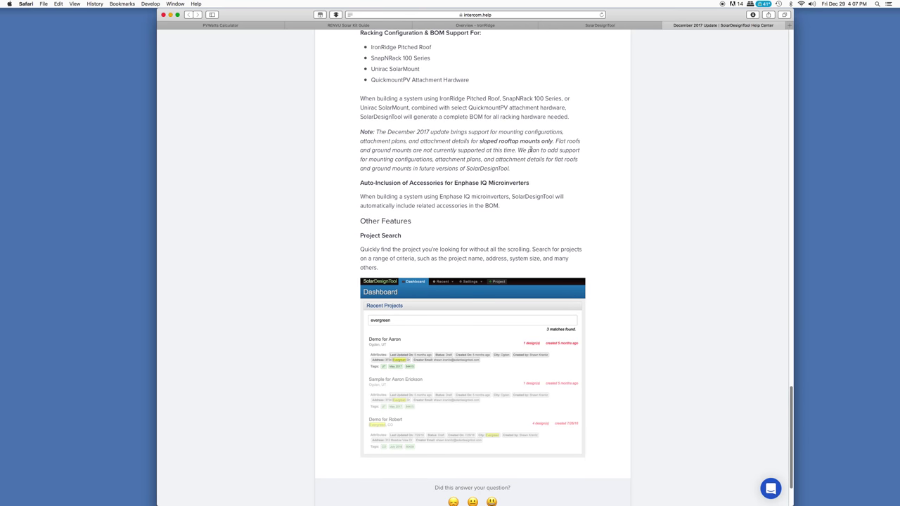
pyautogui.click(621, 27)
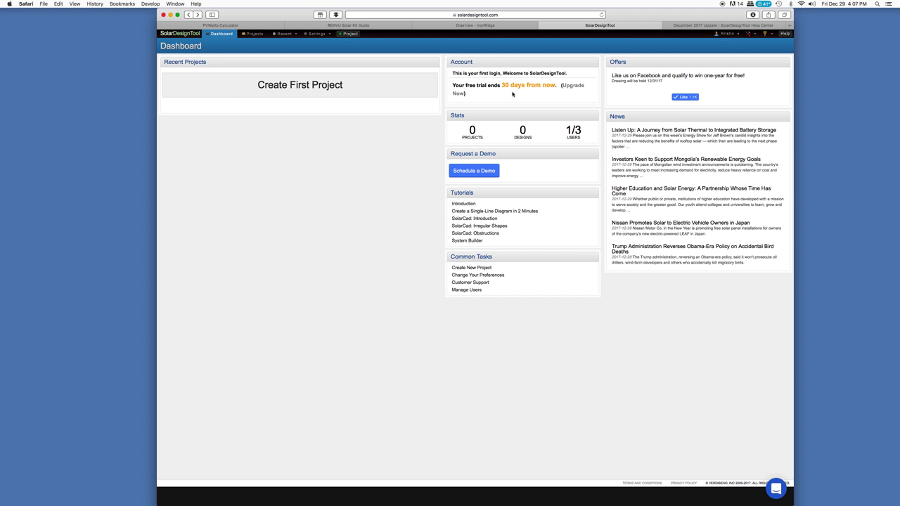
# Highlight the free-trial expiry notice, then start the first project from the Dashboard
pyautogui.moveTo(453, 88); pyautogui.dragTo(570, 97)
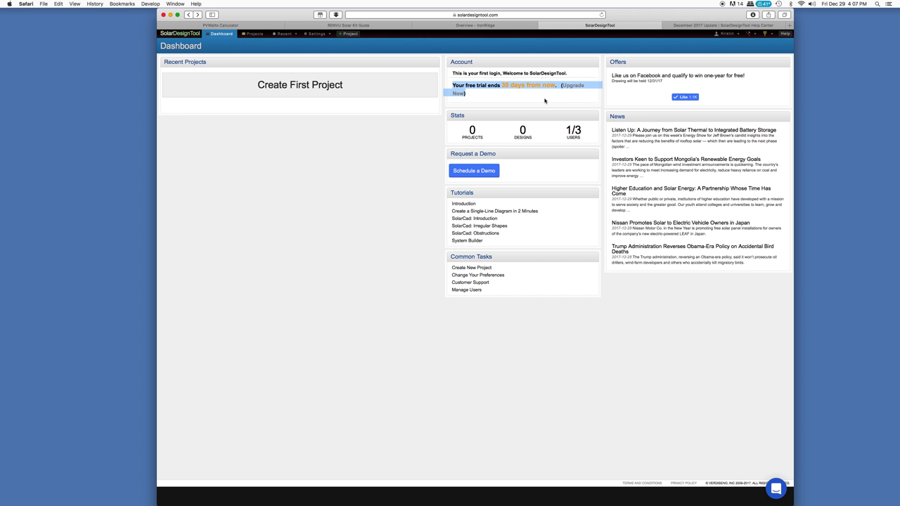
pyautogui.click(543, 100)
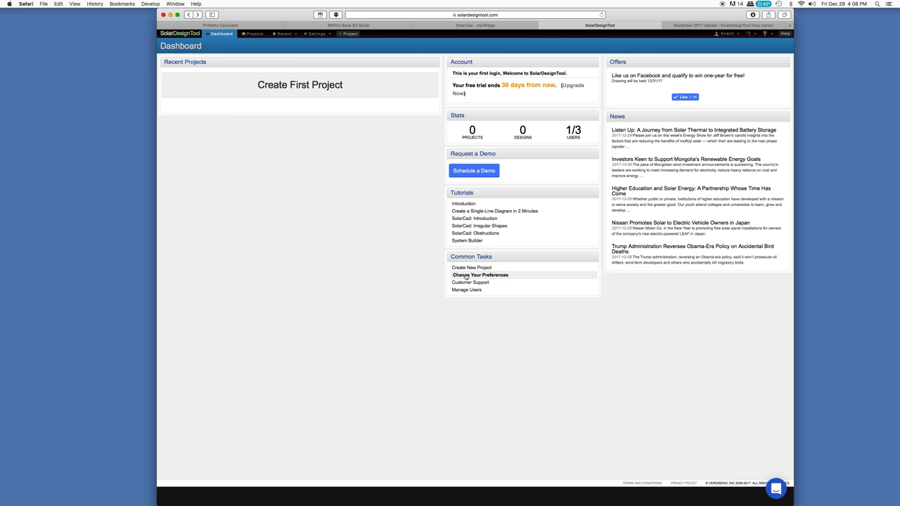
pyautogui.click(294, 89)
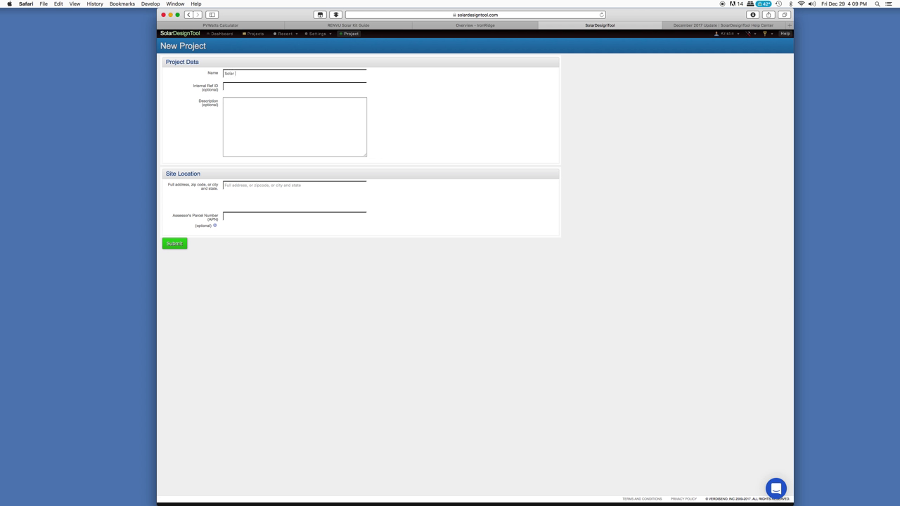
# Name the project 'Solar Sample 1' with the description 'Learning how to use the software'
pyautogui.write('ample 1')
pyautogui.click(244, 106)
pyautogui.write('Learning how to use the software')
pyautogui.moveTo(176, 174); pyautogui.dragTo(209, 174)
pyautogui.click(246, 186)
# Enter the site's street address and zip code, then select the matching suggested full address
pyautogui.click(247, 185)
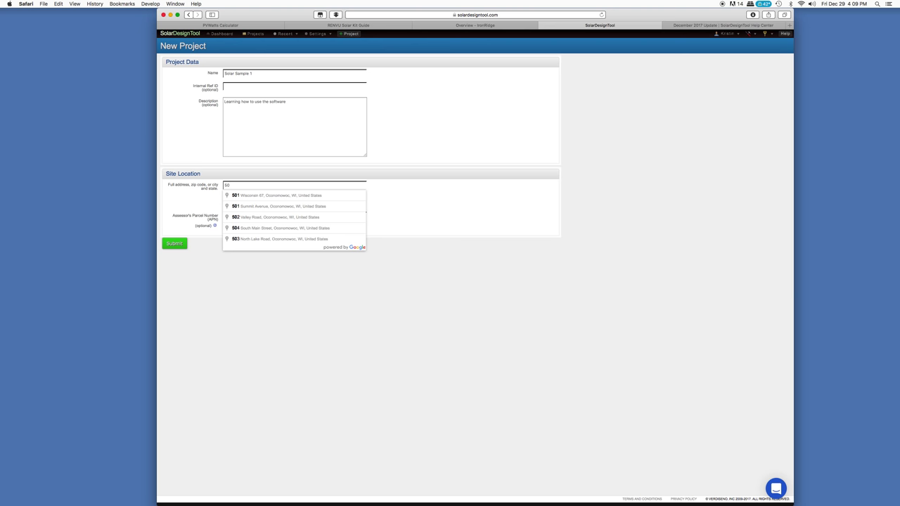
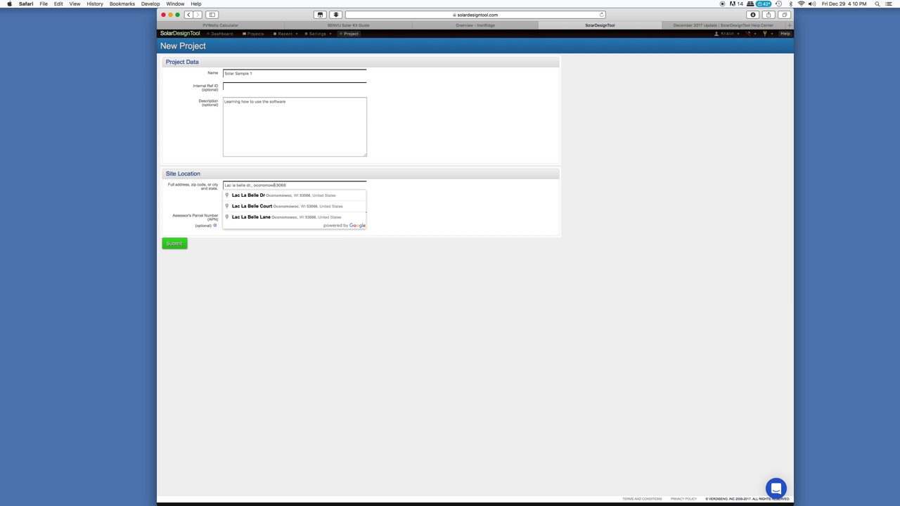
pyautogui.click(261, 196)
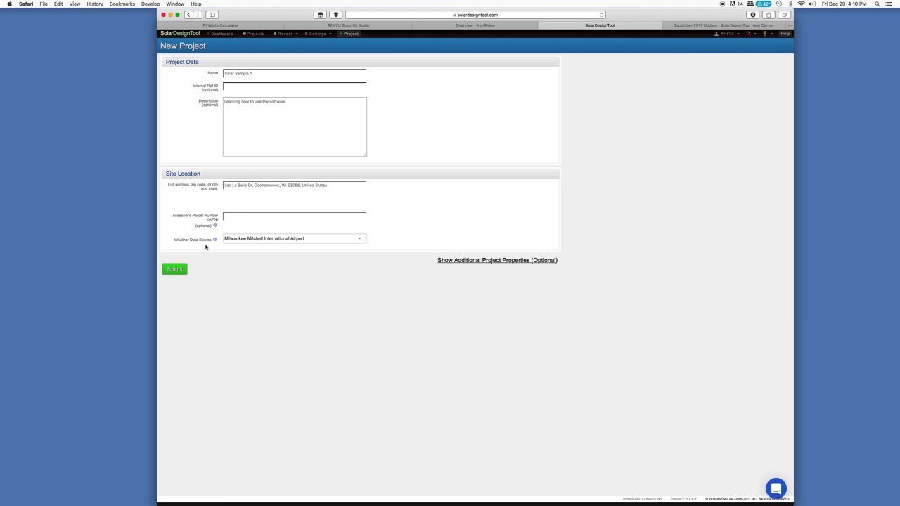
# Keep Milwaukee Mitchell International Airport as the weather data source
pyautogui.moveTo(214, 240)
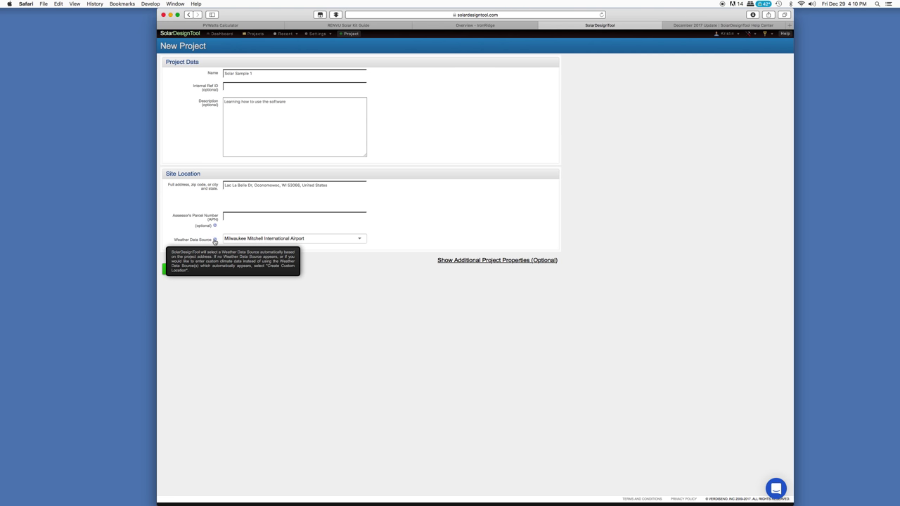
pyautogui.click(362, 239)
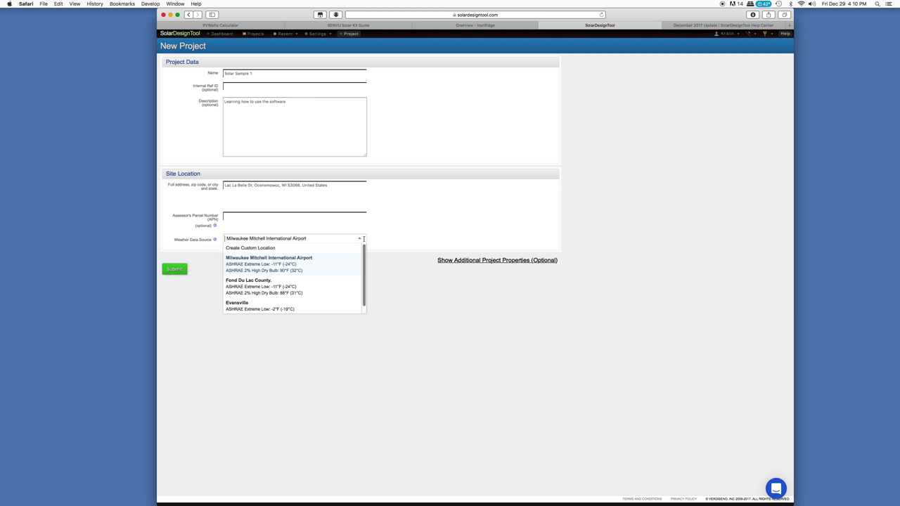
pyautogui.click(278, 265)
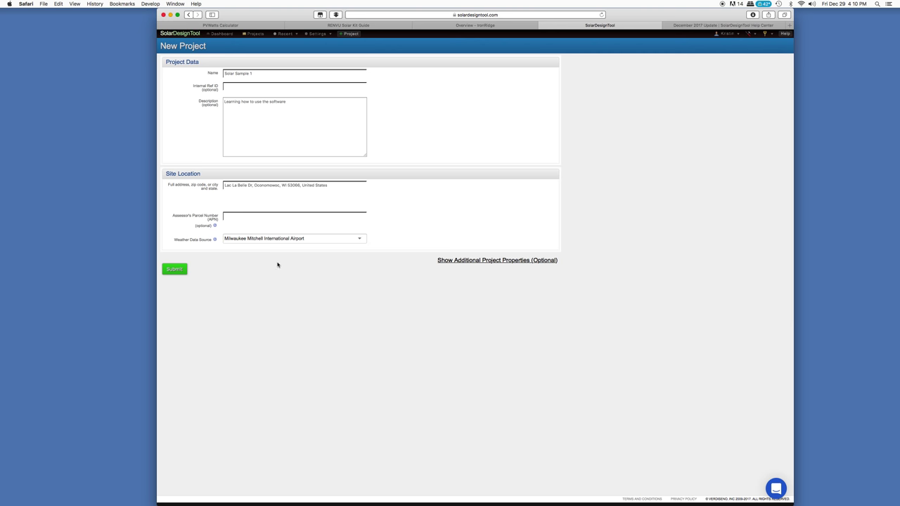
# Show the additional properties and set a Bottom-Fed 125A busbar with a 100A main breaker
pyautogui.click(488, 261)
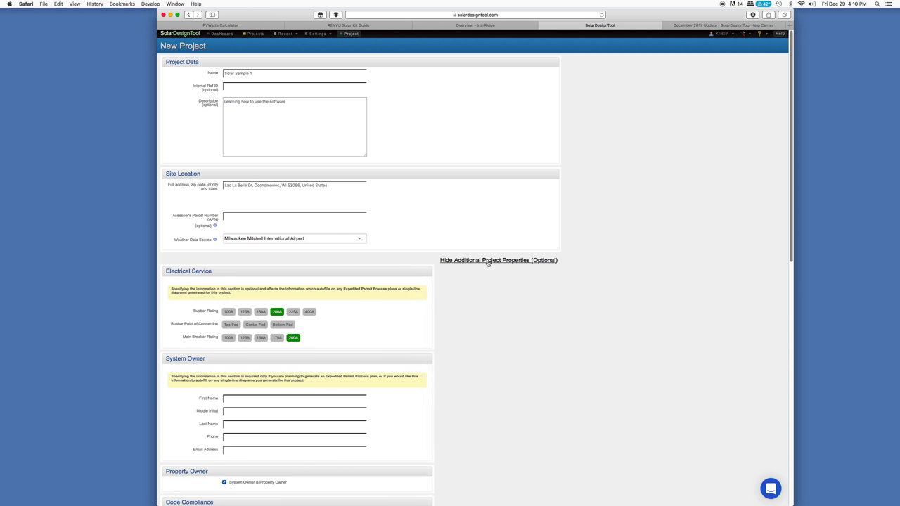
pyautogui.scroll(-3, 351, 320)
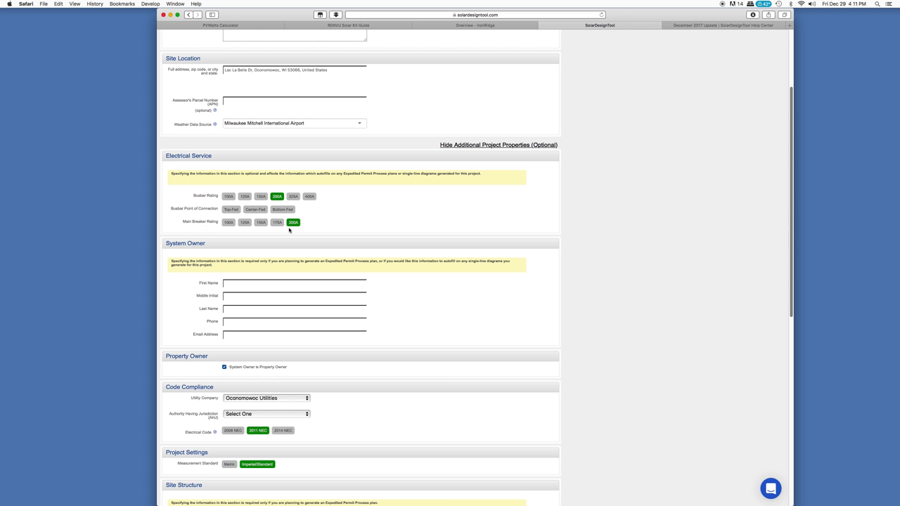
pyautogui.click(284, 210)
pyautogui.click(228, 199)
pyautogui.click(244, 197)
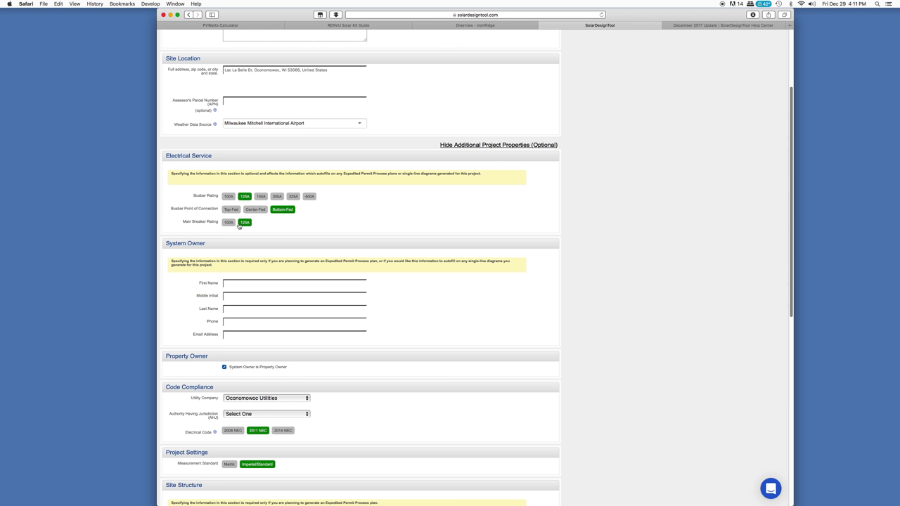
pyautogui.click(228, 222)
# Leave the owner's first name field blank and move further down the form
pyautogui.click(229, 284)
pyautogui.click(232, 367)
pyautogui.scroll(-3, 338, 371)
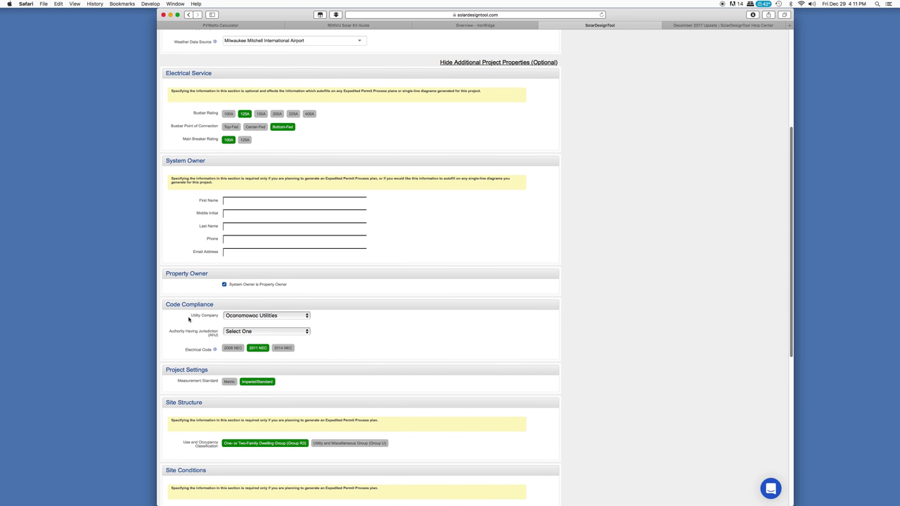
# Keep Oconomowoc Utilities as the utility and choose Waukesha (County of), Wisconsin as the AHJ
pyautogui.click(226, 315)
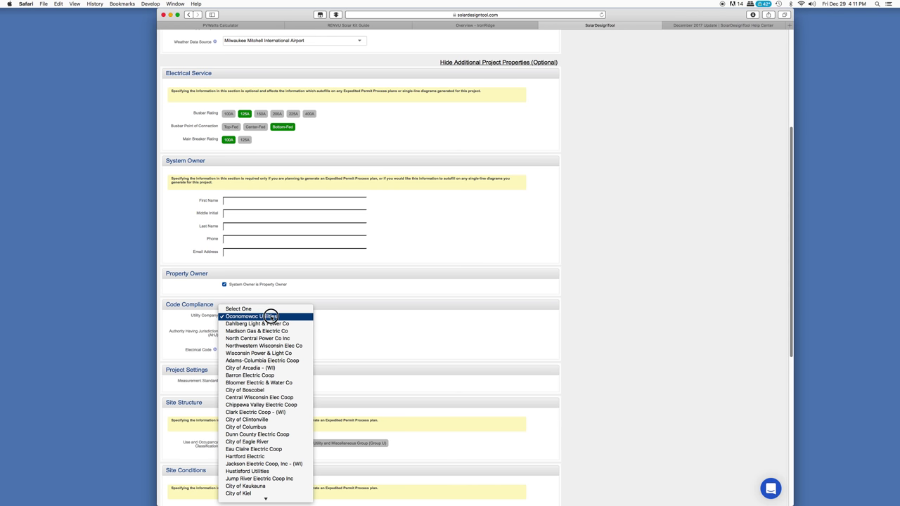
pyautogui.click(359, 326)
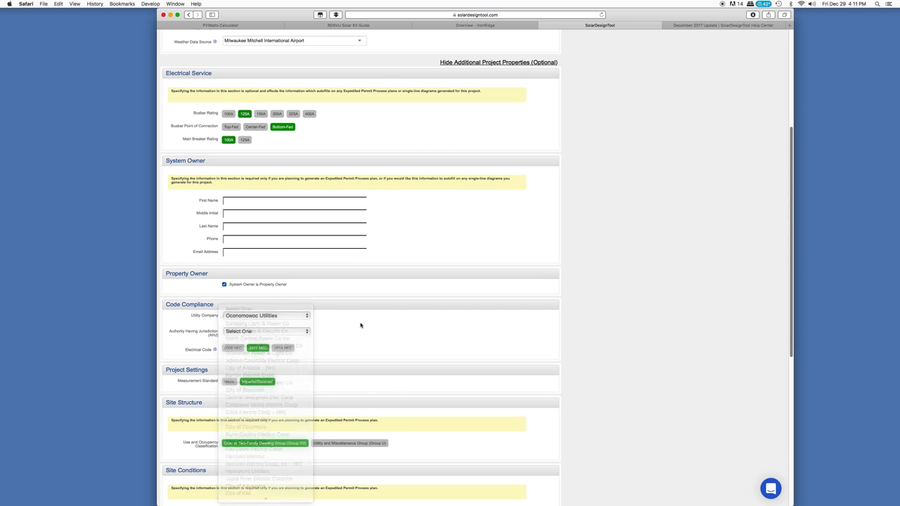
pyautogui.click(307, 333)
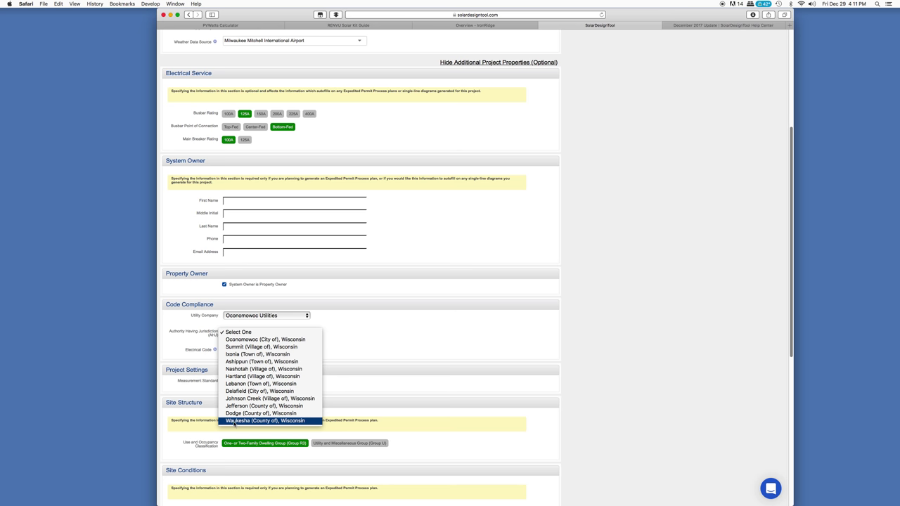
pyautogui.click(235, 422)
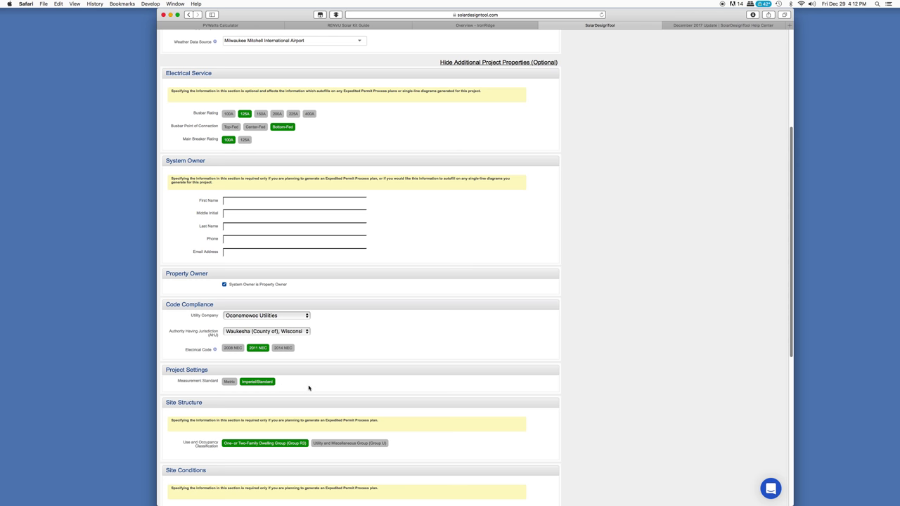
pyautogui.scroll(-4, 309, 386)
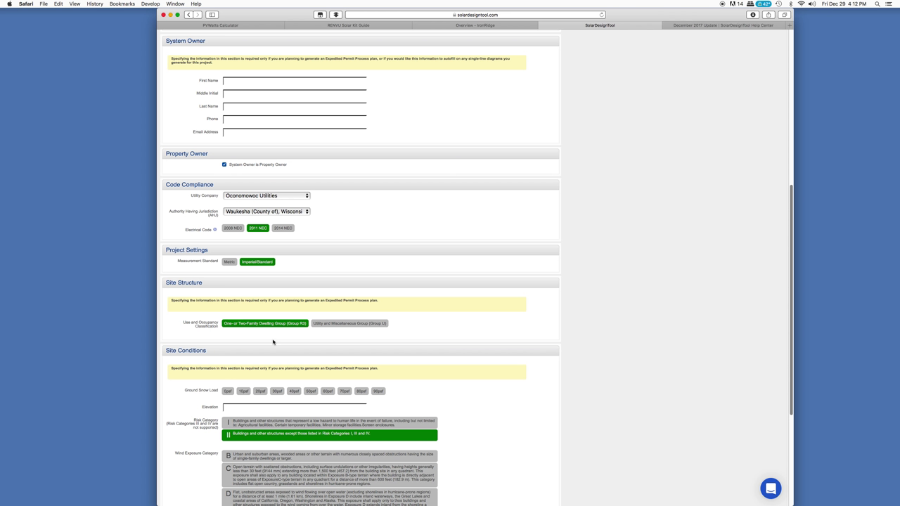
pyautogui.click(343, 324)
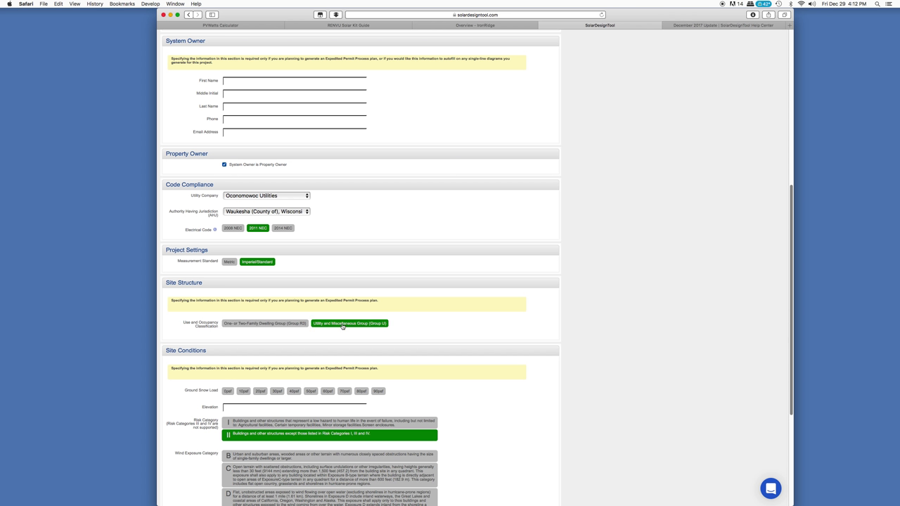
pyautogui.click(298, 323)
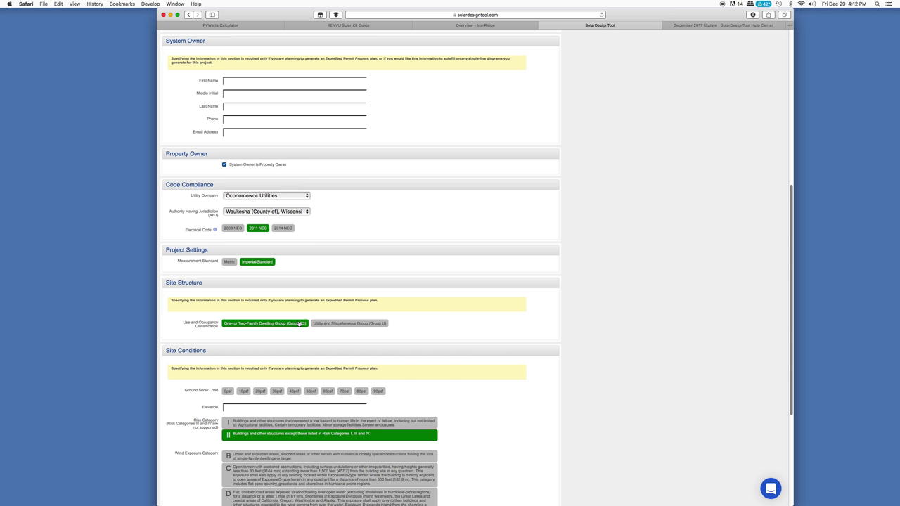
pyautogui.click(344, 324)
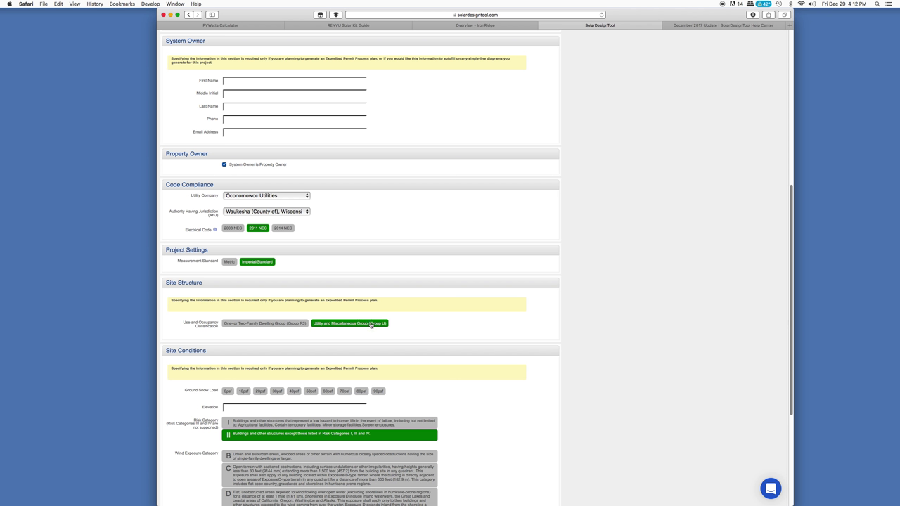
pyautogui.click(275, 324)
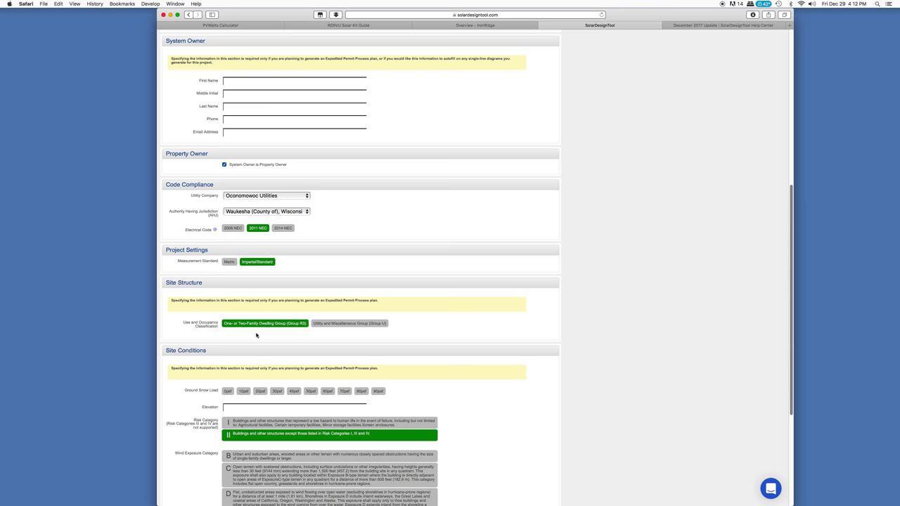
pyautogui.scroll(-5, 472, 341)
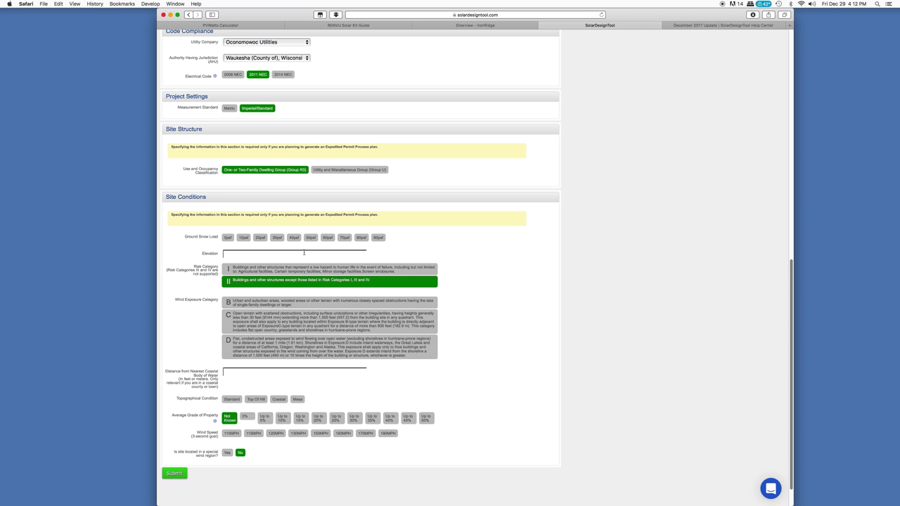
# Set the ground snow load to 30psf and the wind exposure category to B
pyautogui.click(276, 238)
pyautogui.write('800')
pyautogui.click(254, 306)
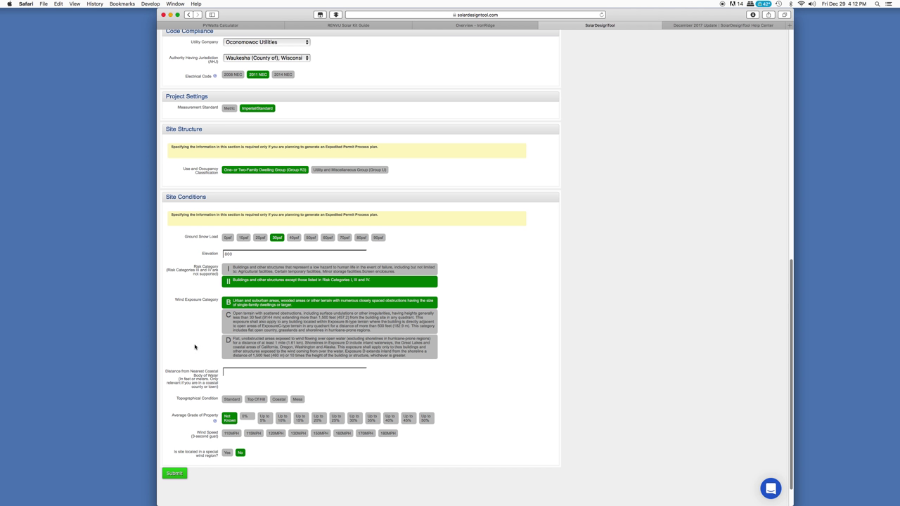
# Choose Standard topography, 0% property grade and 110MPH wind speed, then submit the settings
pyautogui.scroll(-2, 204, 355)
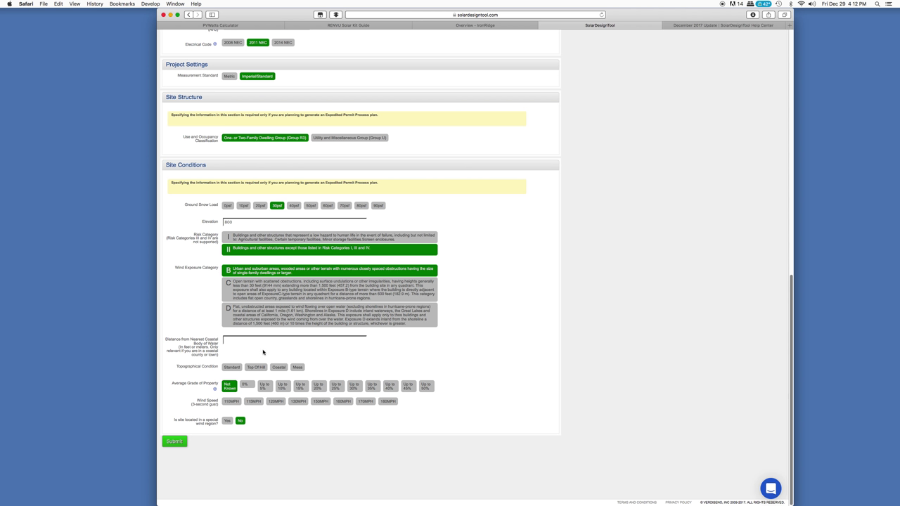
pyautogui.click(232, 367)
pyautogui.click(246, 385)
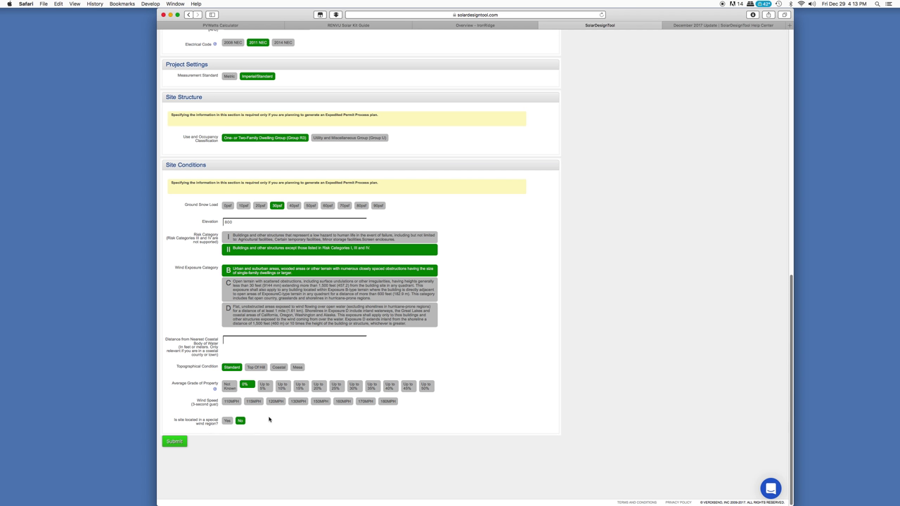
pyautogui.click(236, 402)
pyautogui.click(175, 442)
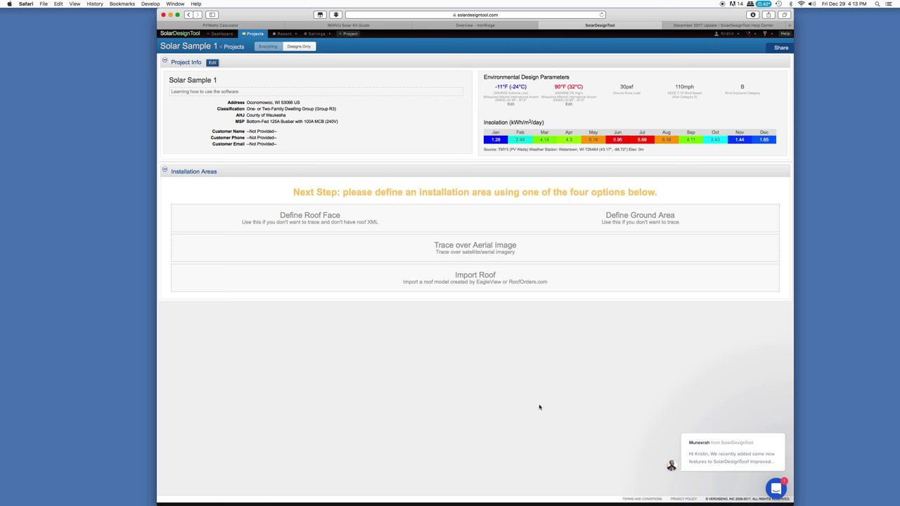
# Dismiss the support chat, begin a roof face, and highlight the Watertown, WI weather station name
pyautogui.click(770, 425)
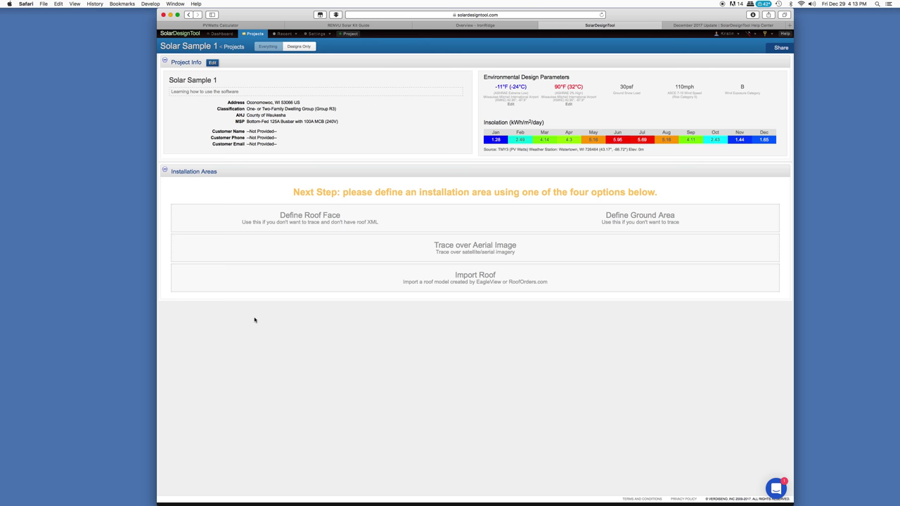
pyautogui.click(315, 219)
pyautogui.moveTo(559, 150); pyautogui.dragTo(583, 150)
pyautogui.click(657, 152)
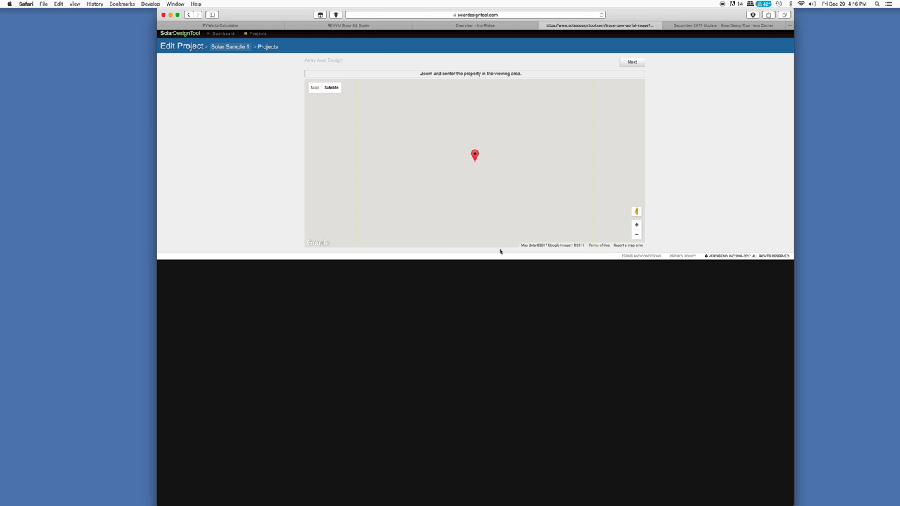
# Zoom the satellite map out three levels to show the surrounding streets
pyautogui.click(637, 236)
pyautogui.click(636, 236)
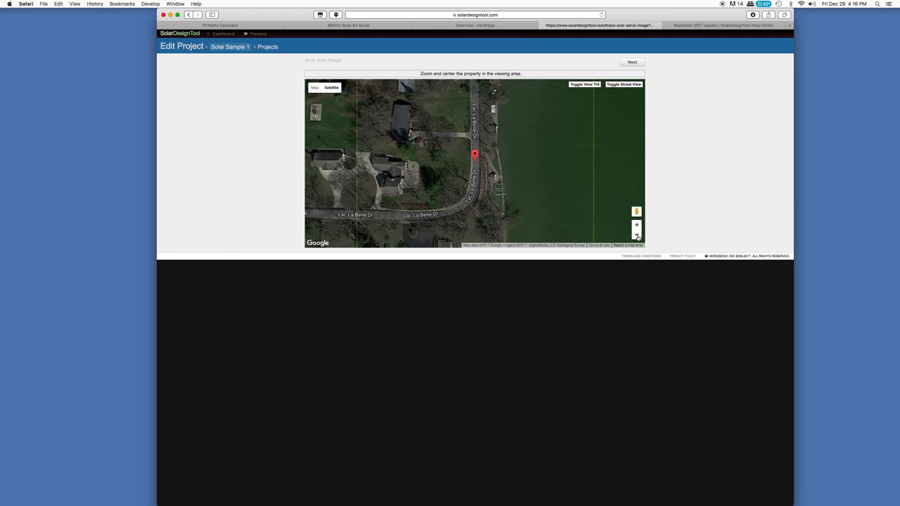
pyautogui.click(637, 236)
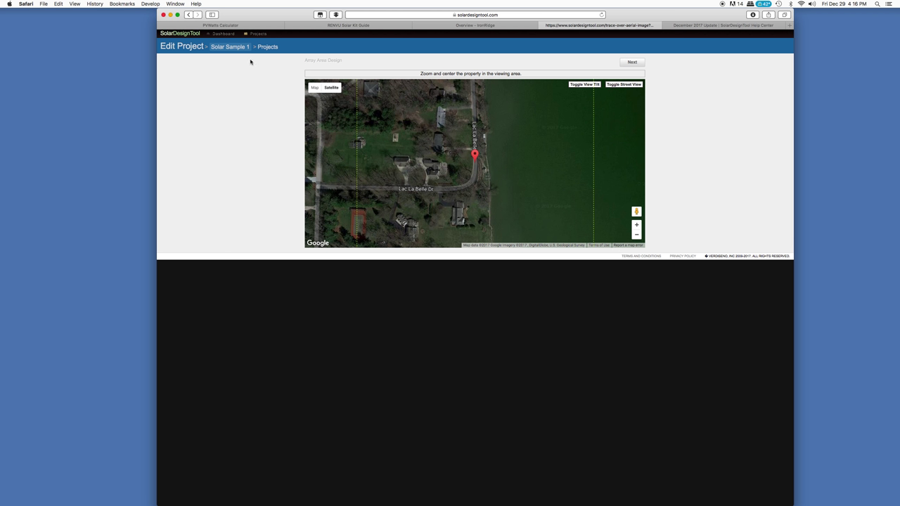
# Go back to the project overview and start a roof face named Garage South Roof
pyautogui.click(188, 14)
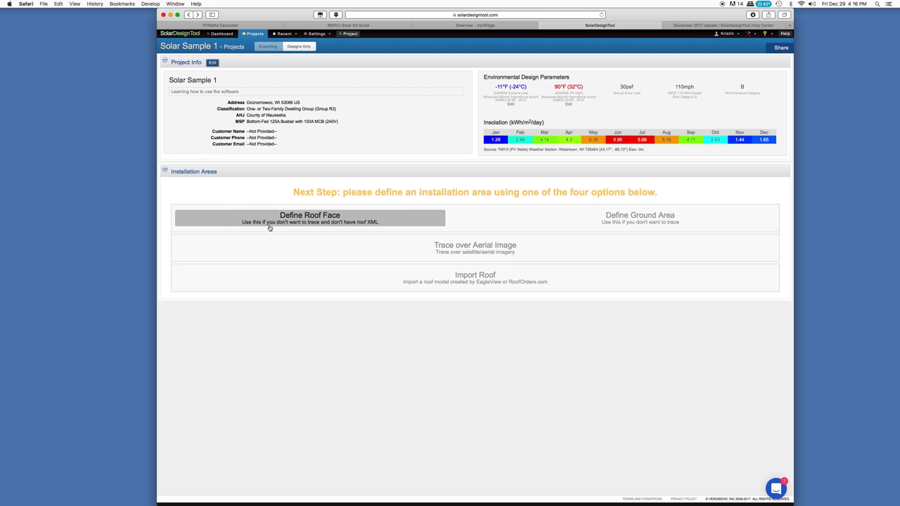
pyautogui.click(302, 223)
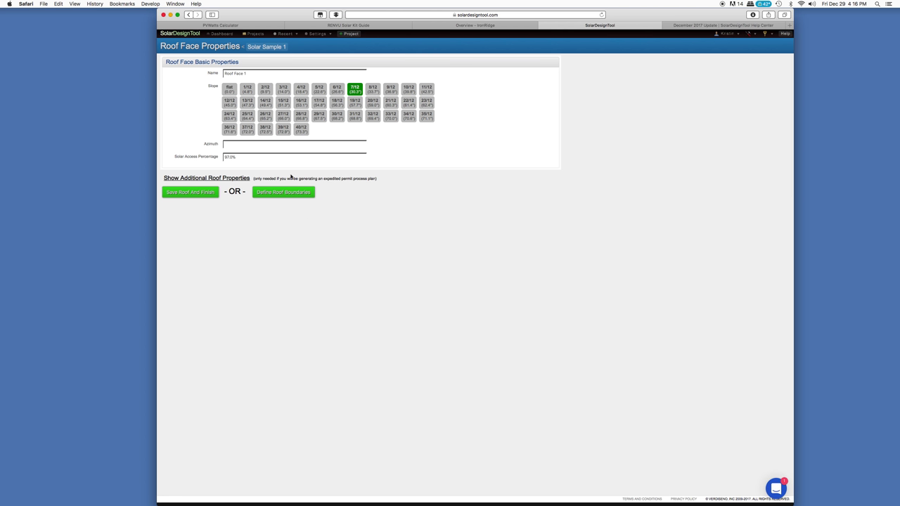
pyautogui.tripleClick(274, 76)
pyautogui.write('S')
pyautogui.write('arage South')
# Give the roof face a 7/12 slope and a 180 azimuth
pyautogui.click(319, 91)
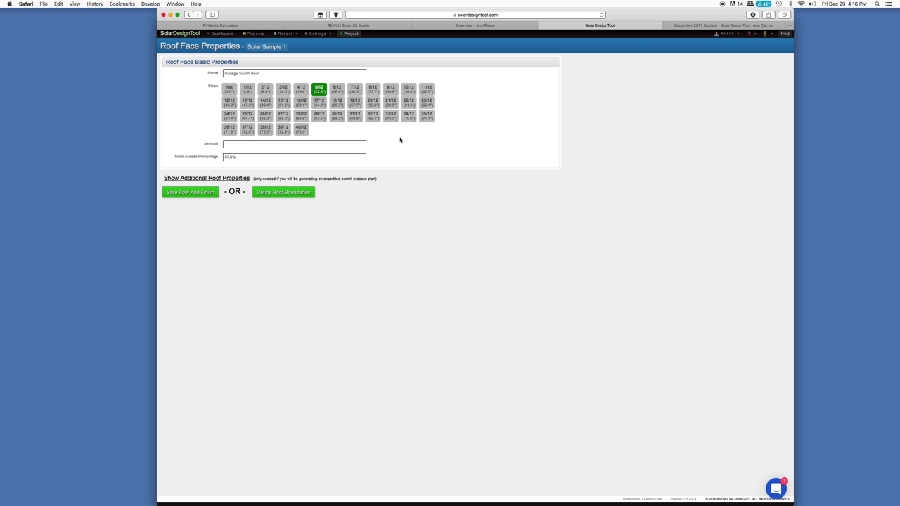
pyautogui.click(354, 90)
pyautogui.write('180')
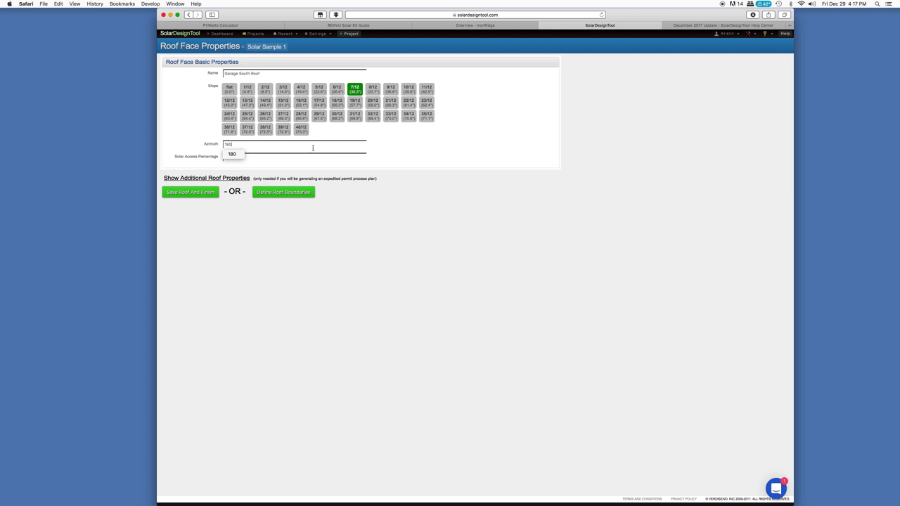
pyautogui.click(412, 151)
pyautogui.click(244, 180)
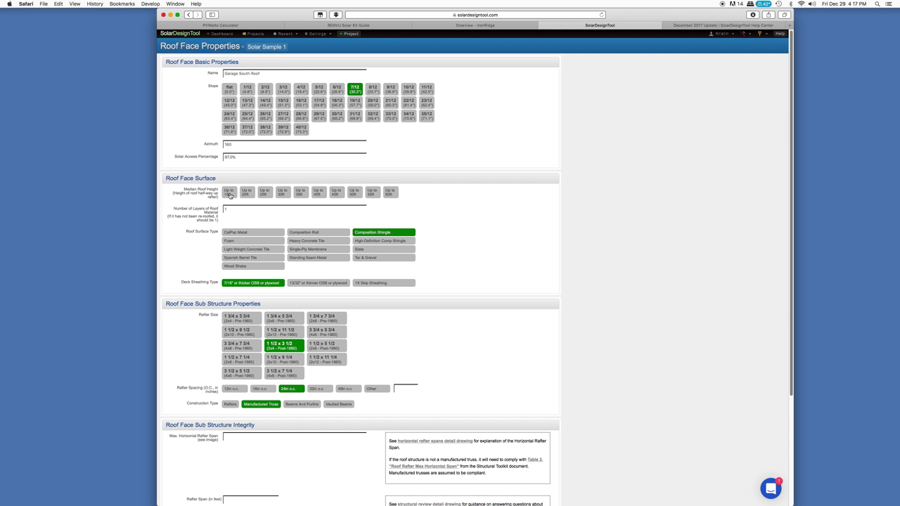
# Give Garage South Roof an up-to-15ft height, Standing Seam Metal over 7/16" OSB, and 1 1/2 x 5 1/2 rafters
pyautogui.click(230, 196)
pyautogui.click(336, 260)
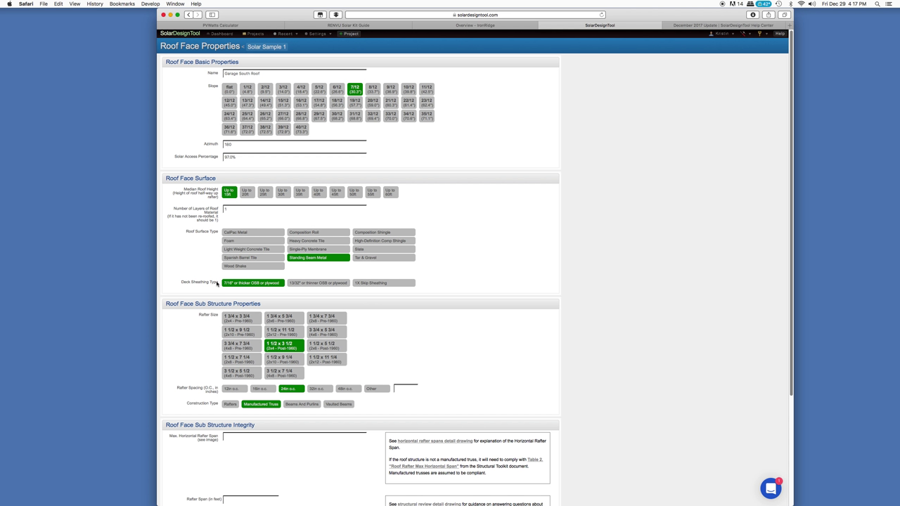
pyautogui.click(267, 285)
pyautogui.scroll(-2, 421, 336)
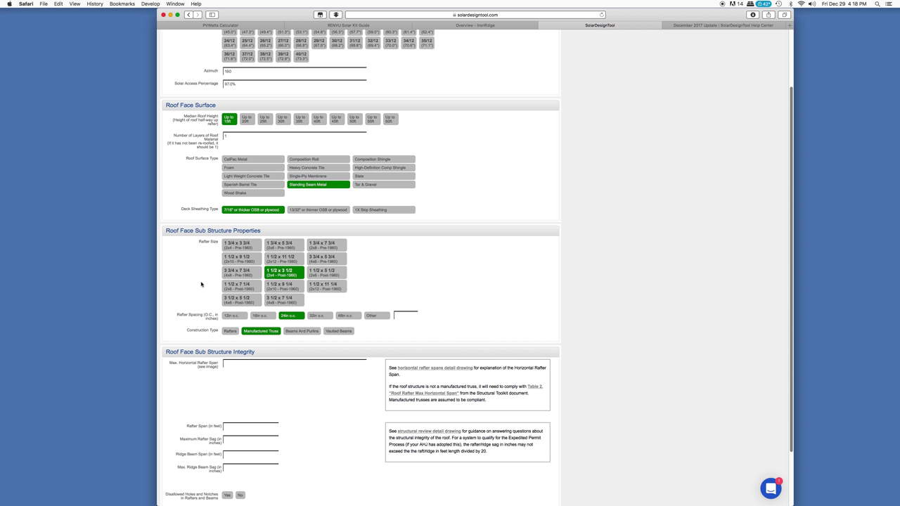
pyautogui.click(341, 275)
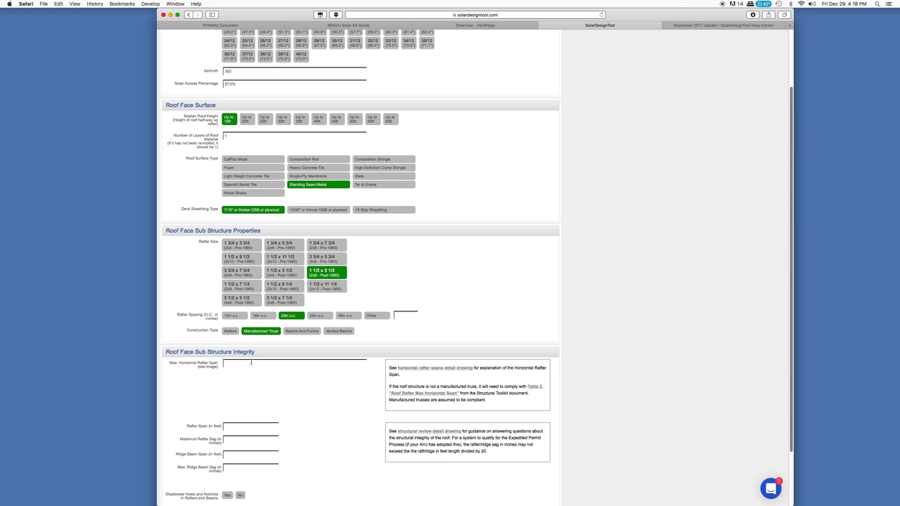
# Enter a rafter span of 18 ft and move on to the maximum rafter sag
pyautogui.scroll(-1, 268, 383)
pyautogui.scroll(-5, 268, 383)
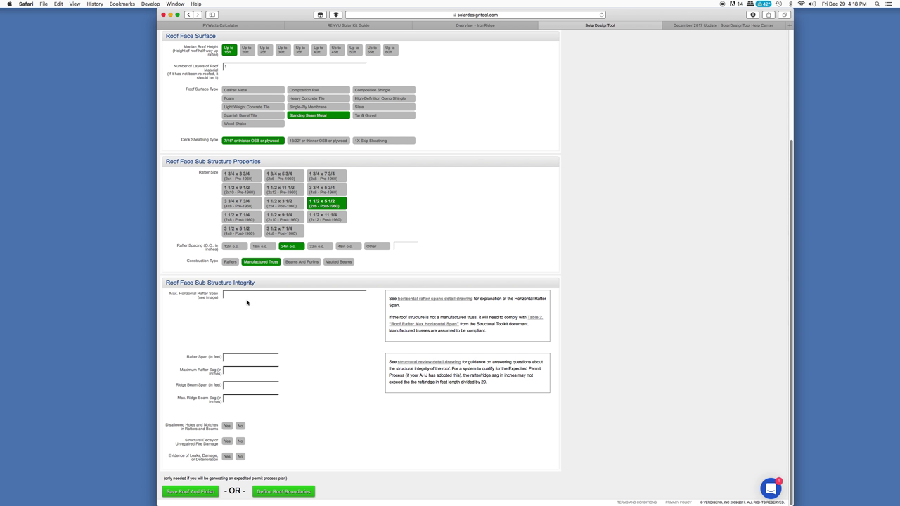
pyautogui.click(239, 358)
pyautogui.write('18')
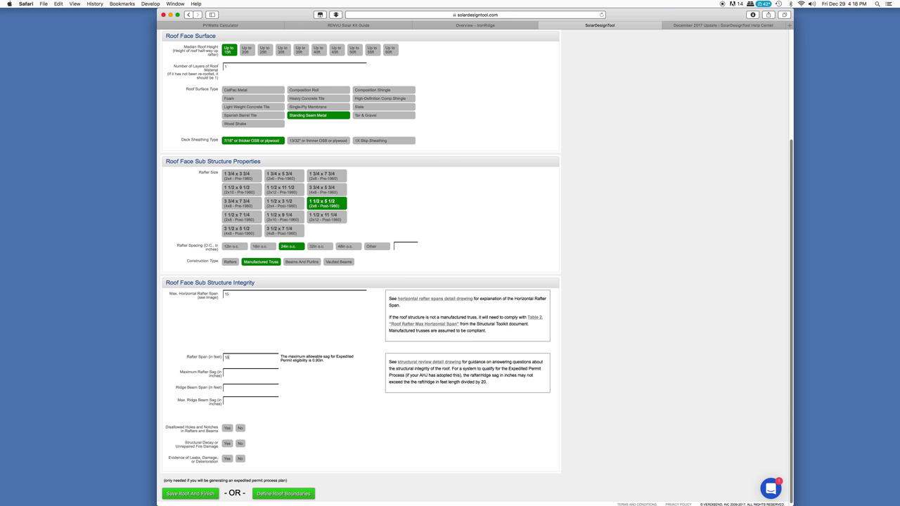
pyautogui.click(244, 375)
# Set the Ridge Beam Span to 29 ft
pyautogui.scroll(-1, 291, 393)
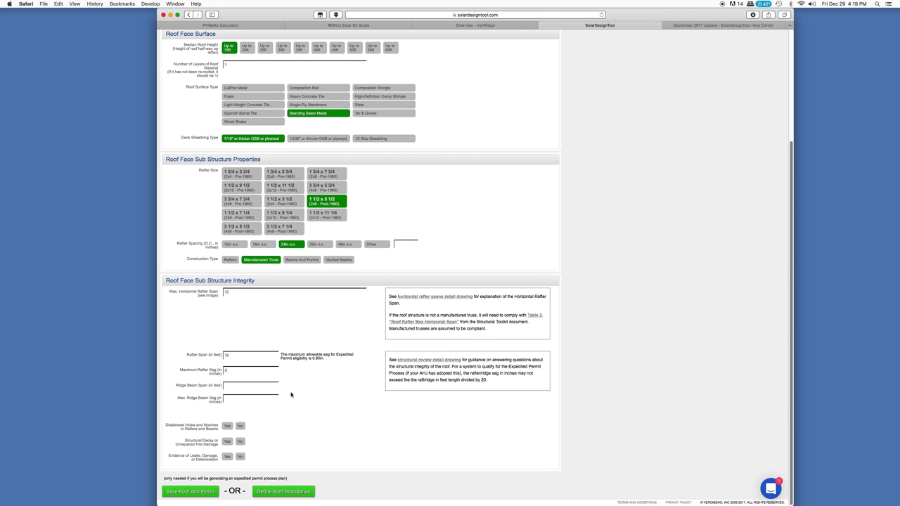
pyautogui.click(227, 385)
pyautogui.write('29')
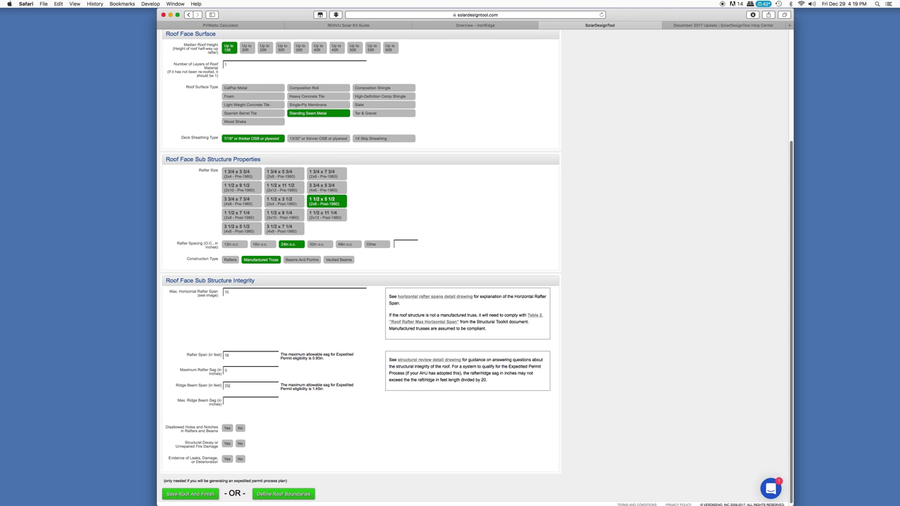
pyautogui.press('Tab')
# Answer No to the holes/notches, decay/fire damage and leaks questions, then proceed to defining roof boundaries
pyautogui.click(240, 429)
pyautogui.click(239, 443)
pyautogui.click(239, 460)
pyautogui.scroll(-1, 317, 413)
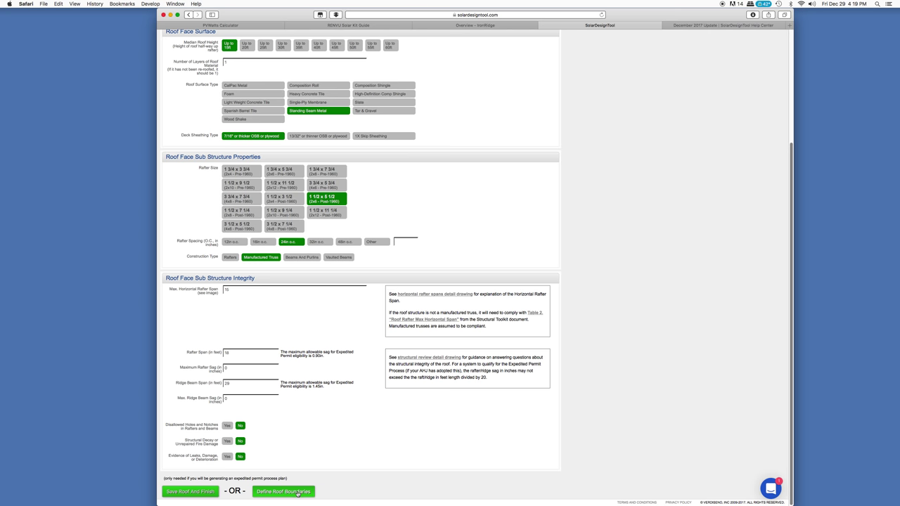
pyautogui.click(298, 492)
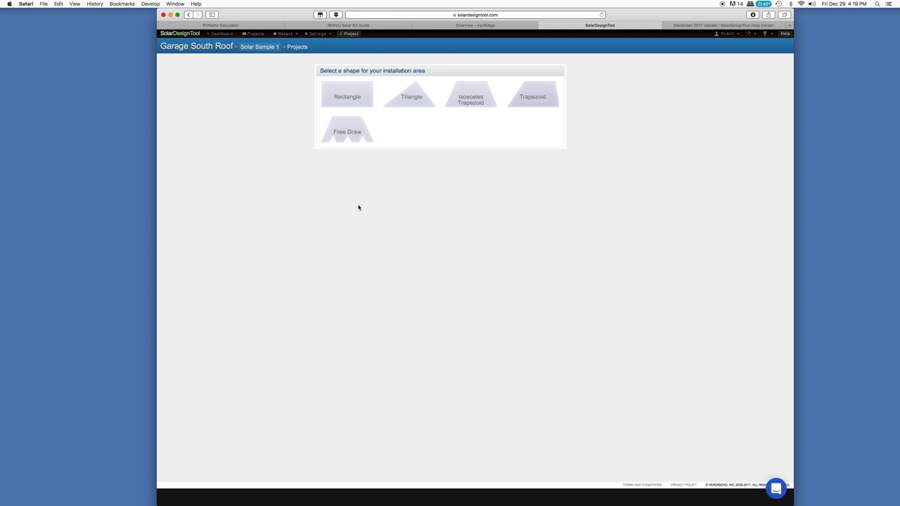
# Define a rectangular installation area of 29 by 18 and finish the boundary
pyautogui.click(349, 94)
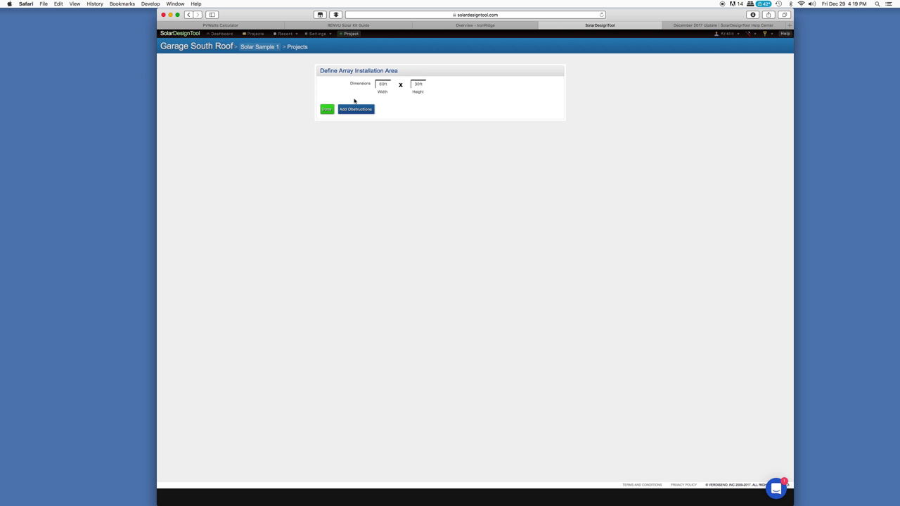
pyautogui.click(368, 85)
pyautogui.write('29')
pyautogui.moveTo(413, 85); pyautogui.dragTo(445, 86)
pyautogui.write('18')
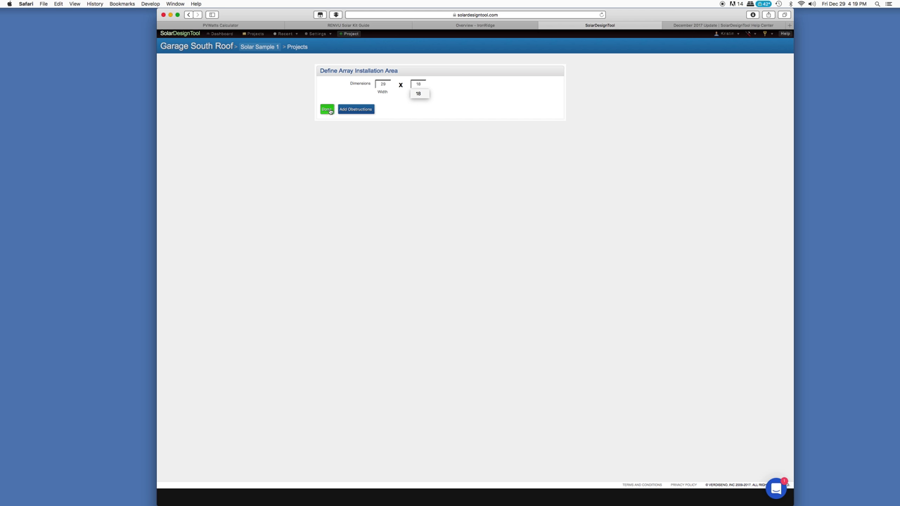
pyautogui.click(327, 109)
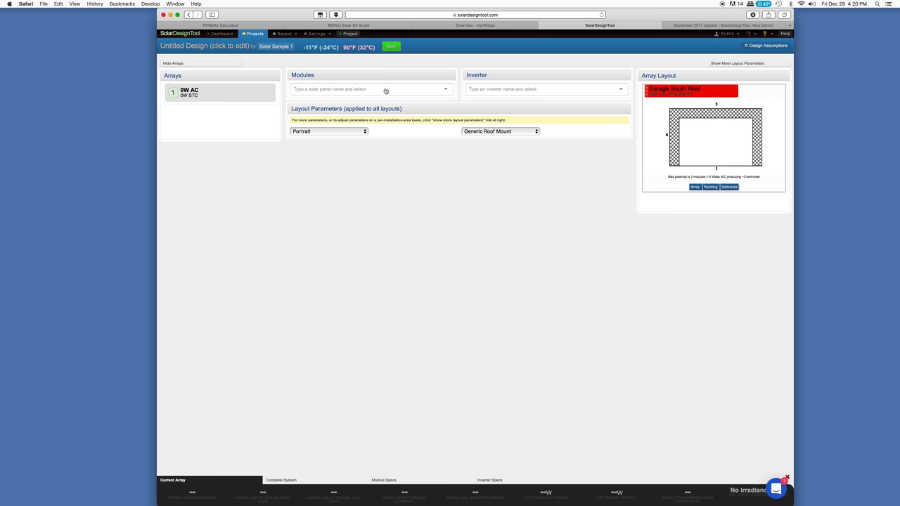
# Search modules for 'solar worl', then switch the module choice to Helios Solar 6T-260
pyautogui.click(409, 90)
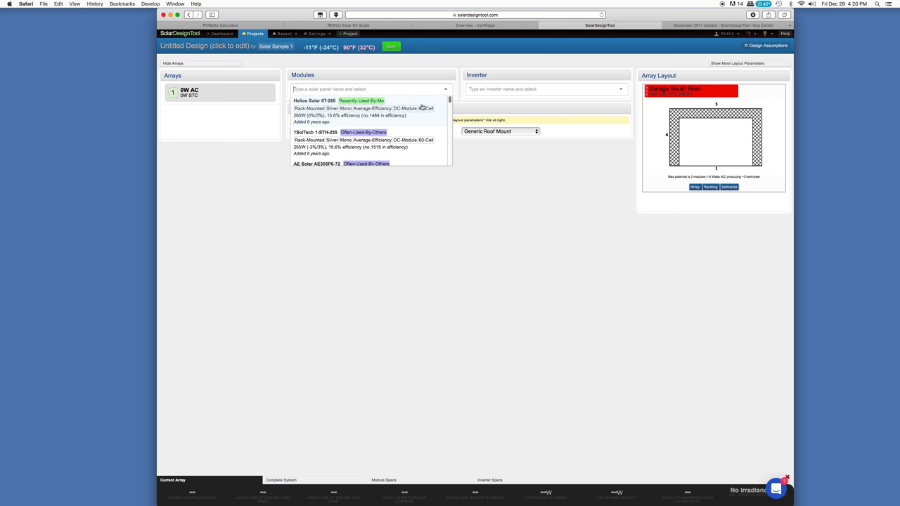
pyautogui.moveTo(447, 102)
pyautogui.mouseDown()
pyautogui.moveTo(452, 164)
pyautogui.moveTo(449, 116)
pyautogui.mouseUp()
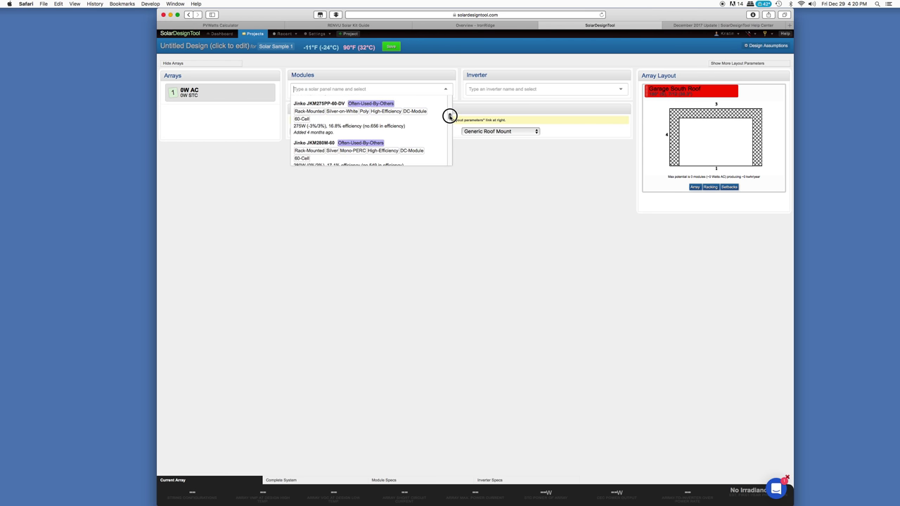
pyautogui.click(328, 89)
pyautogui.write('solar worl')
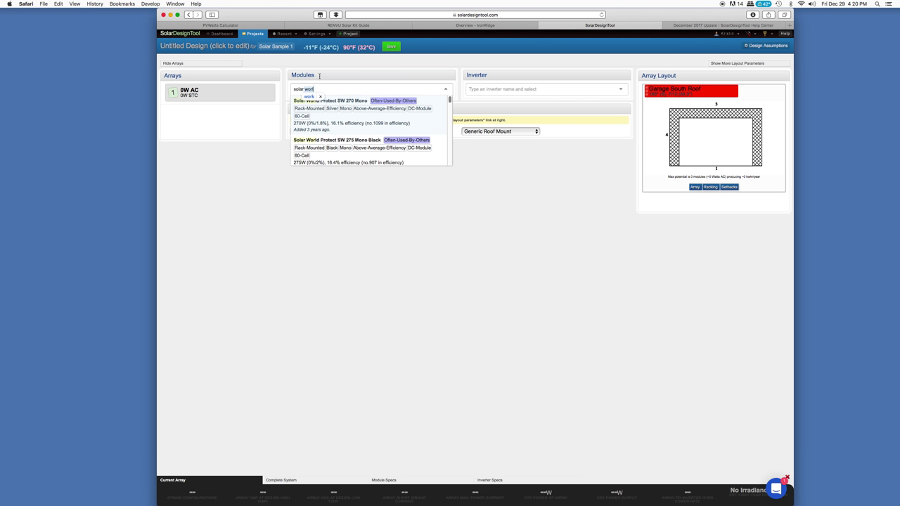
pyautogui.click(359, 104)
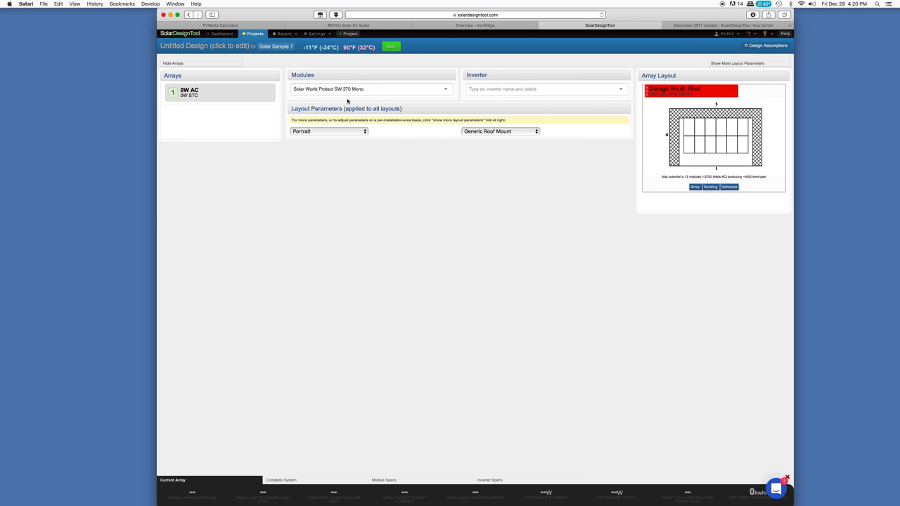
pyautogui.click(446, 89)
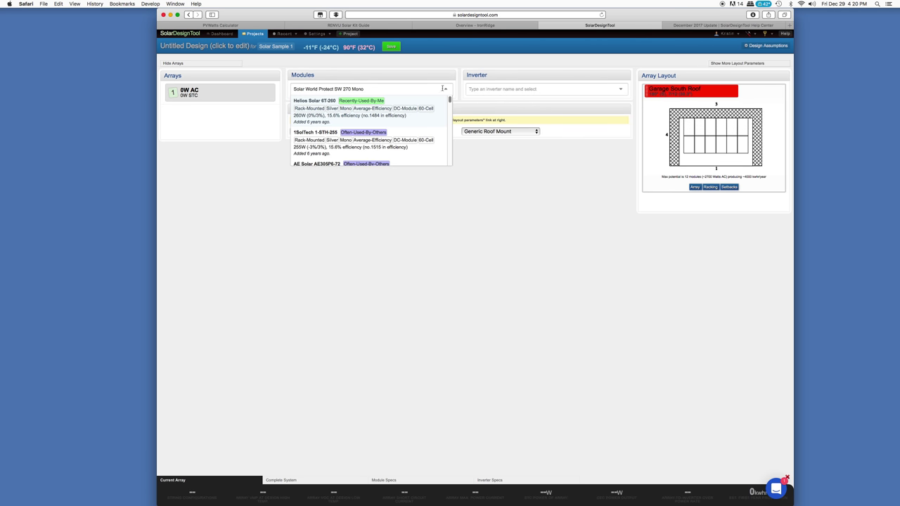
pyautogui.click(324, 104)
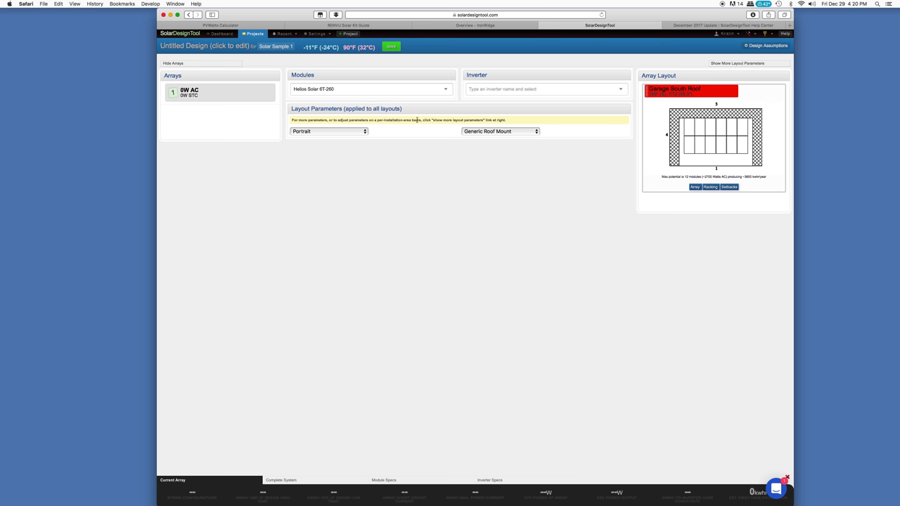
# Search inverters for 'Abb', clear the search, and select the Enphase M215-60-2LL-S22-IG microinverter
pyautogui.click(619, 88)
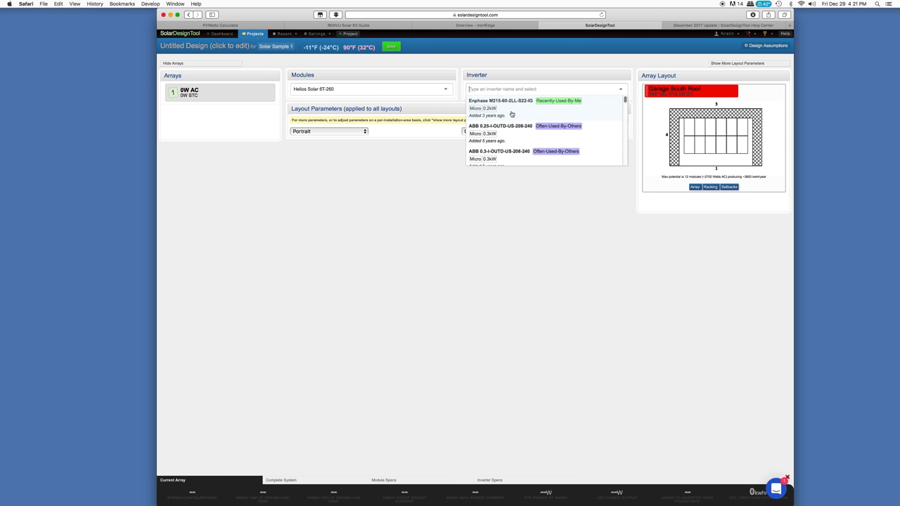
pyautogui.moveTo(624, 100)
pyautogui.mouseDown()
pyautogui.moveTo(625, 122)
pyautogui.moveTo(624, 112)
pyautogui.mouseUp()
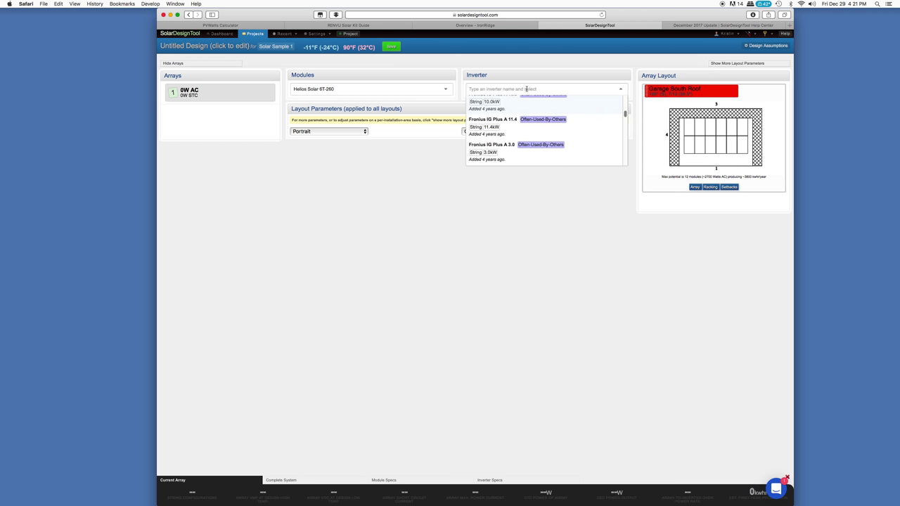
pyautogui.write('Abb')
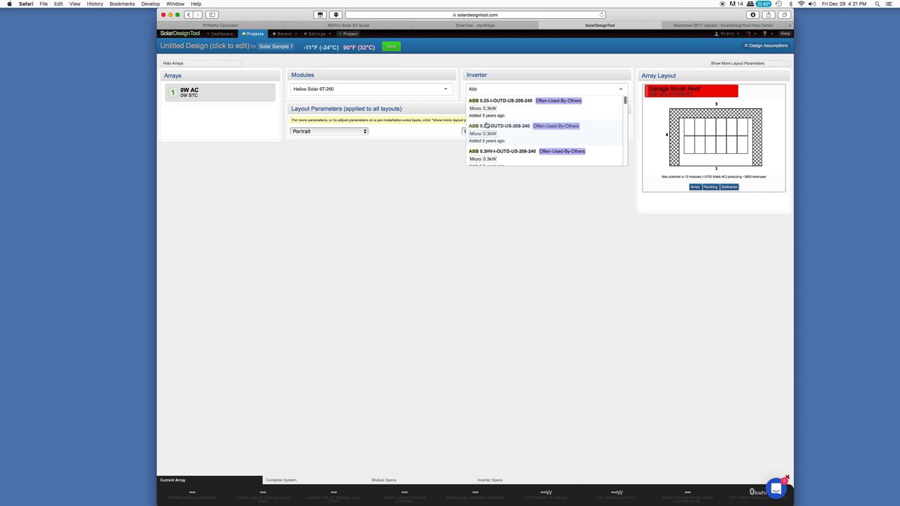
pyautogui.click(450, 89)
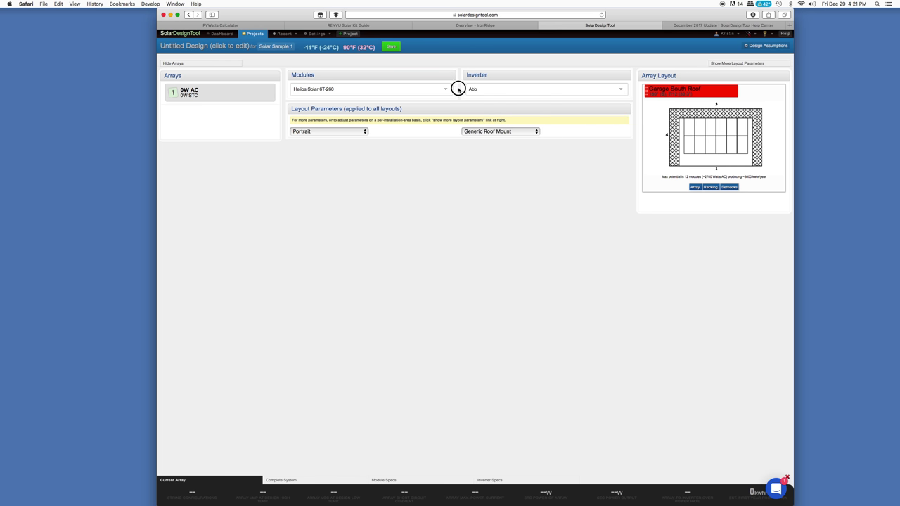
pyautogui.click(475, 90)
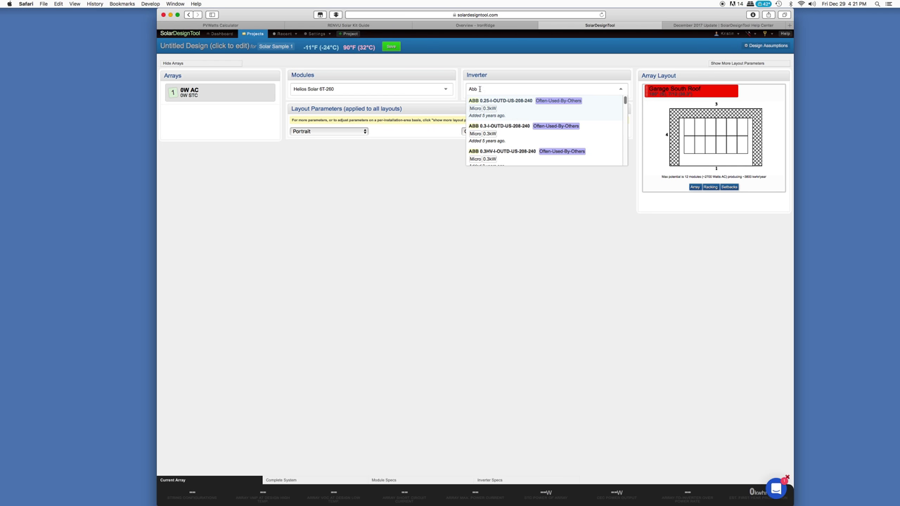
pyautogui.press('BackSpace')
pyautogui.press('BackSpace')
pyautogui.press('BackSpace')
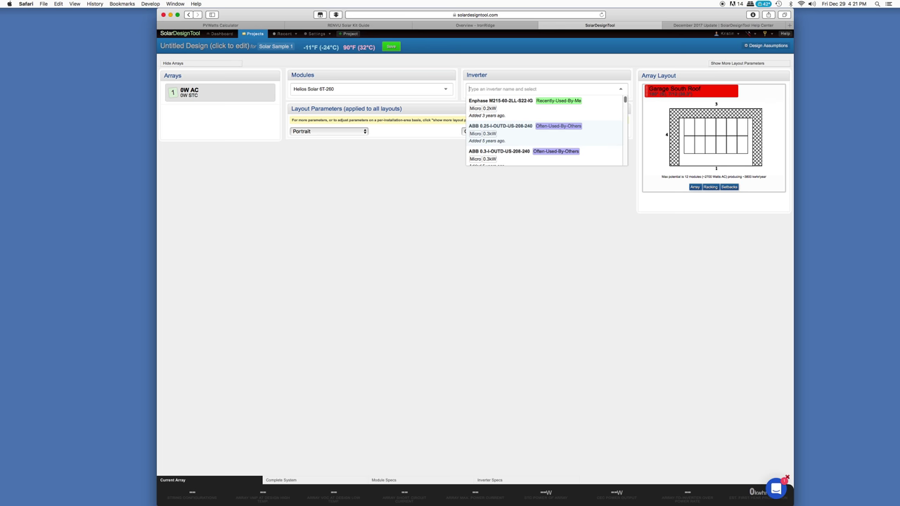
pyautogui.click(494, 106)
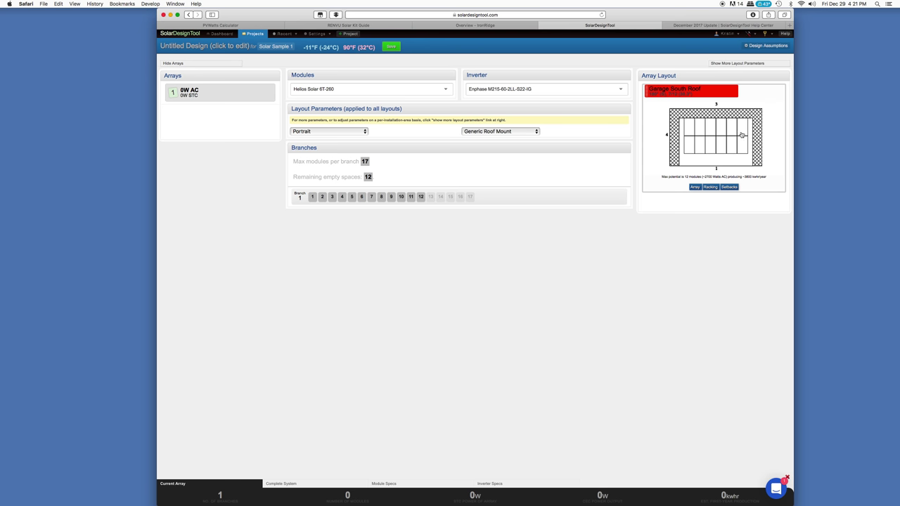
# In the roof setbacks, clear the 2 Rake, 3 Ridge and 4 Rake values
pyautogui.click(729, 187)
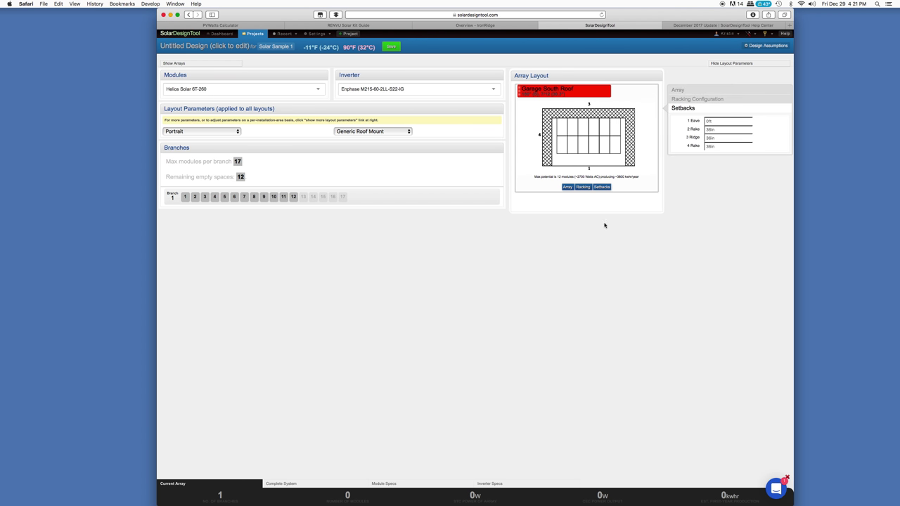
pyautogui.doubleClick(718, 130)
pyautogui.press('BackSpace')
pyautogui.doubleClick(717, 138)
pyautogui.press('BackSpace')
pyautogui.doubleClick(718, 147)
pyautogui.press('BackSpace')
pyautogui.press('Return')
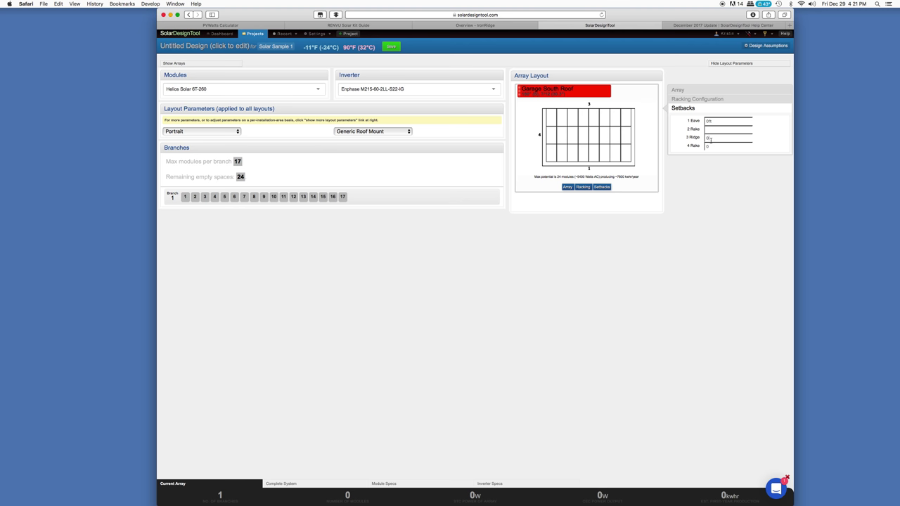
# Enter 0 for the 3 Ridge setback and apply it so the layout fits 24 modules
pyautogui.click(706, 137)
pyautogui.write('0')
pyautogui.click(699, 175)
pyautogui.click(237, 132)
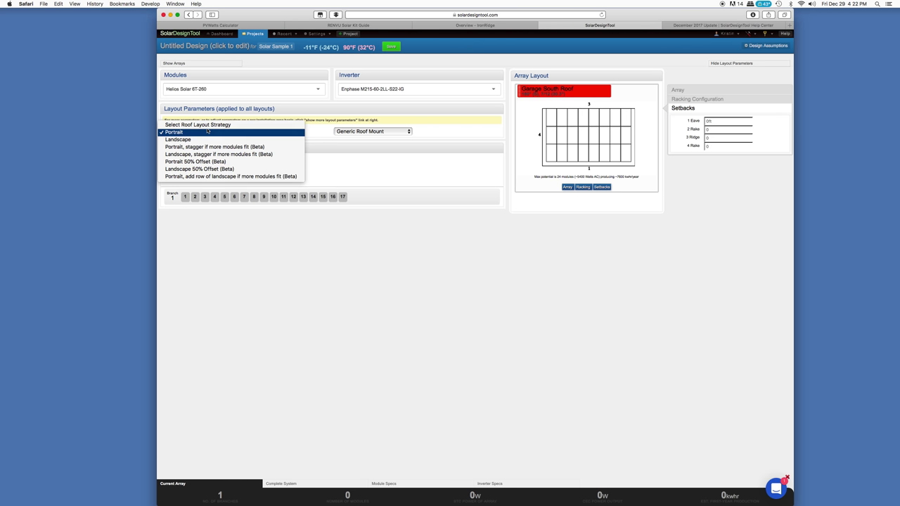
# Keep the Portrait layout, choose IronRidge XR100 racking, and assign 8 modules to the first branch
pyautogui.click(316, 135)
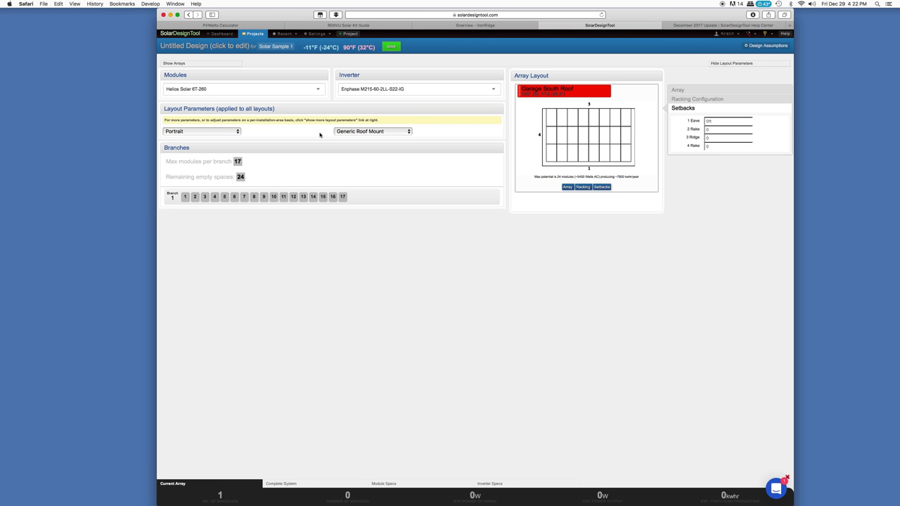
pyautogui.click(356, 132)
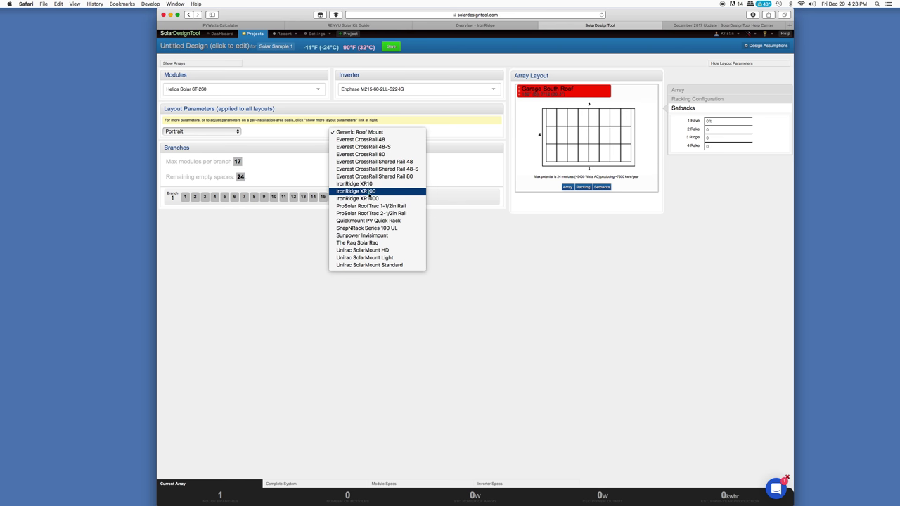
pyautogui.click(370, 191)
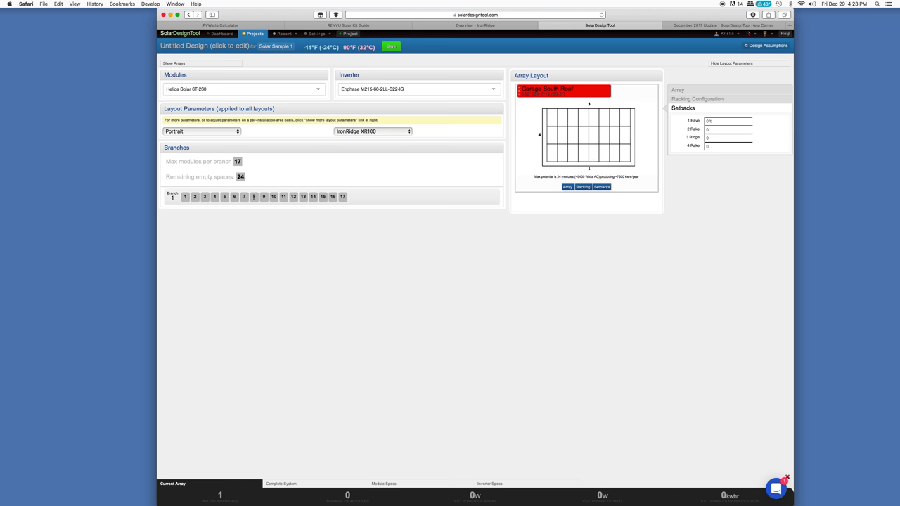
pyautogui.click(254, 198)
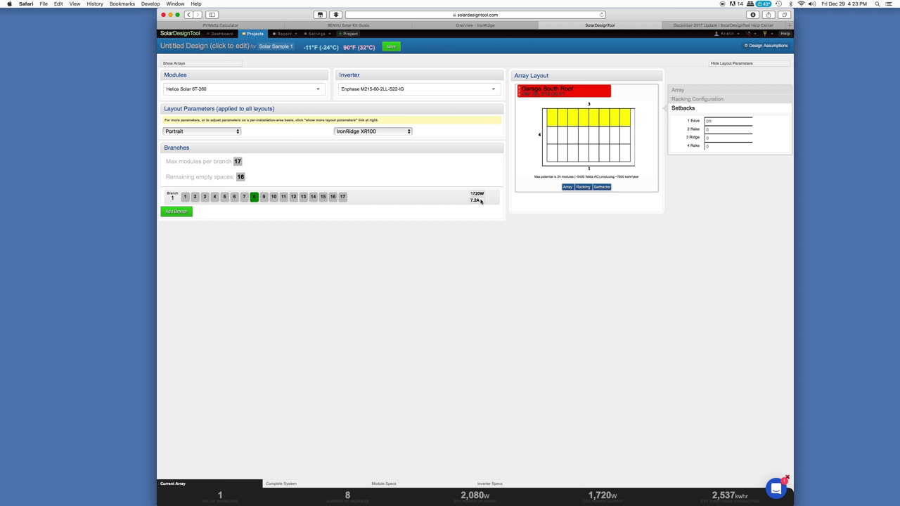
# Add Branch 2 and Branch 3 with 8 modules each
pyautogui.click(179, 212)
pyautogui.click(254, 214)
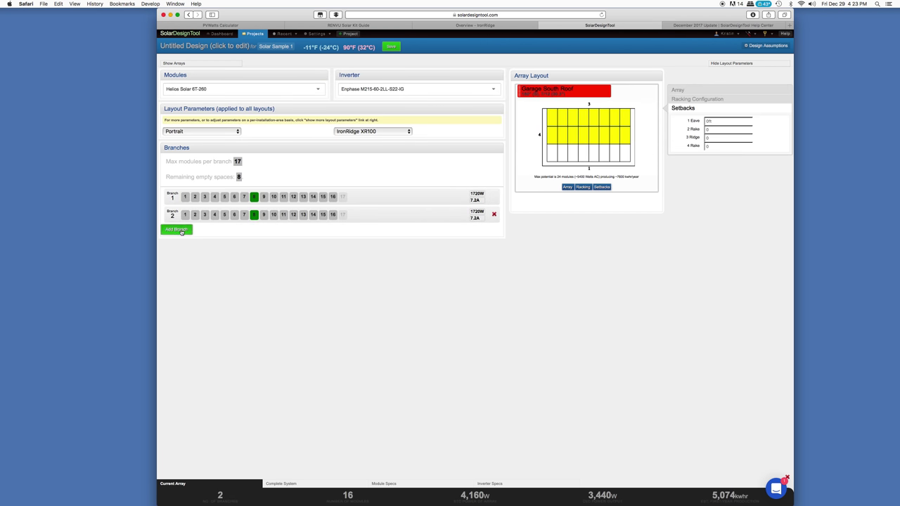
pyautogui.click(180, 229)
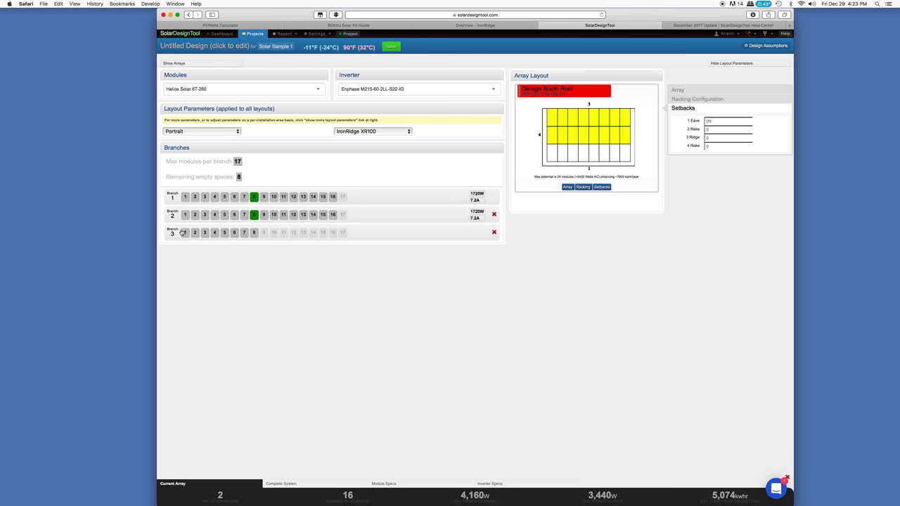
pyautogui.click(254, 232)
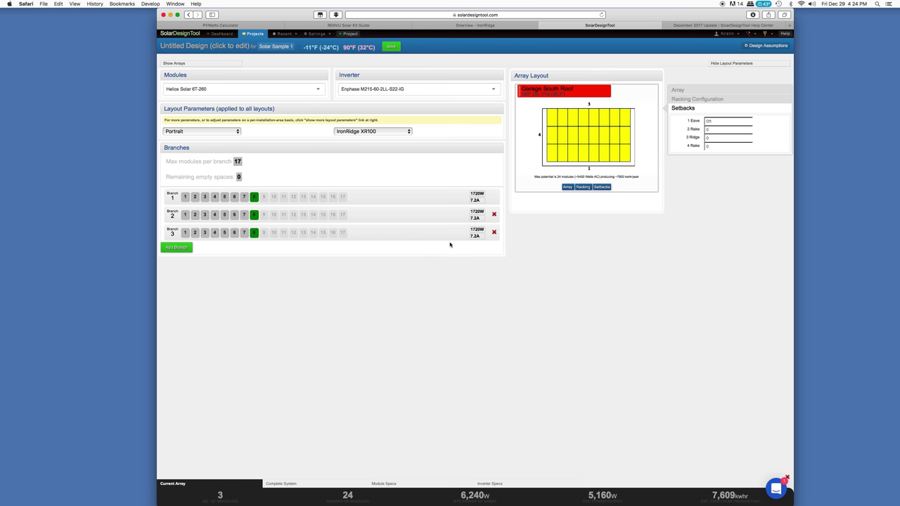
# Delete Branch 3, extend Branch 2 to 16 modules, and save the design
pyautogui.click(493, 232)
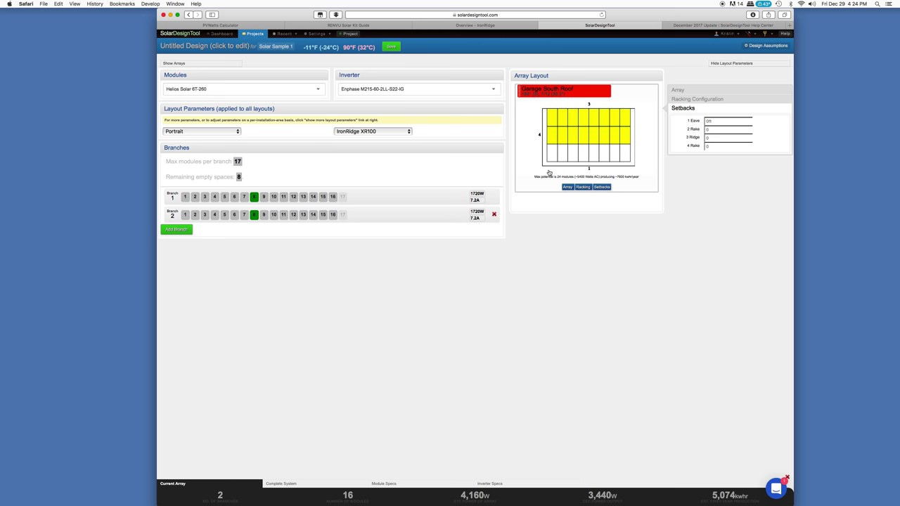
pyautogui.click(333, 215)
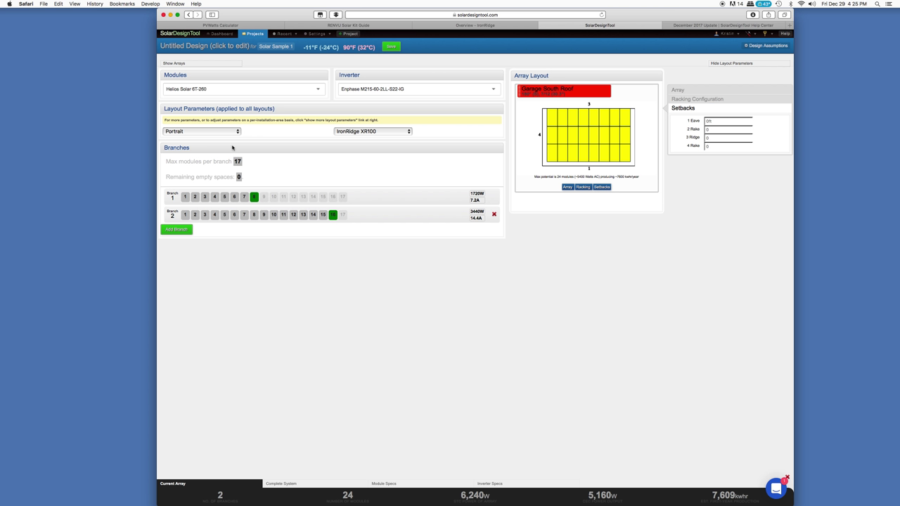
pyautogui.click(395, 50)
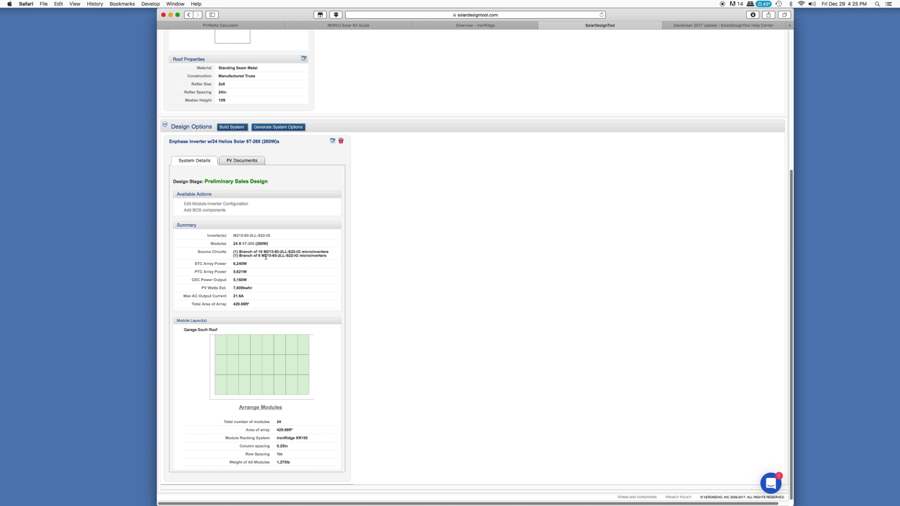
# Highlight the 6,240W STC array power and the 5,160W CEC power output in the summary
pyautogui.moveTo(232, 264); pyautogui.dragTo(248, 264)
pyautogui.click(239, 262)
pyautogui.doubleClick(198, 263)
pyautogui.click(199, 264)
pyautogui.click(195, 264)
pyautogui.doubleClick(236, 263)
pyautogui.moveTo(192, 280); pyautogui.dragTo(250, 282)
pyautogui.click(248, 283)
pyautogui.click(244, 280)
# Highlight the 7,609kwhr PV Watts estimate, 21.6A output current, 1in row spacing and Available Actions heading
pyautogui.moveTo(233, 288); pyautogui.dragTo(254, 289)
pyautogui.moveTo(193, 296); pyautogui.dragTo(253, 298)
pyautogui.click(238, 298)
pyautogui.moveTo(238, 296); pyautogui.dragTo(259, 299)
pyautogui.doubleClick(278, 454)
pyautogui.moveTo(177, 195); pyautogui.dragTo(213, 194)
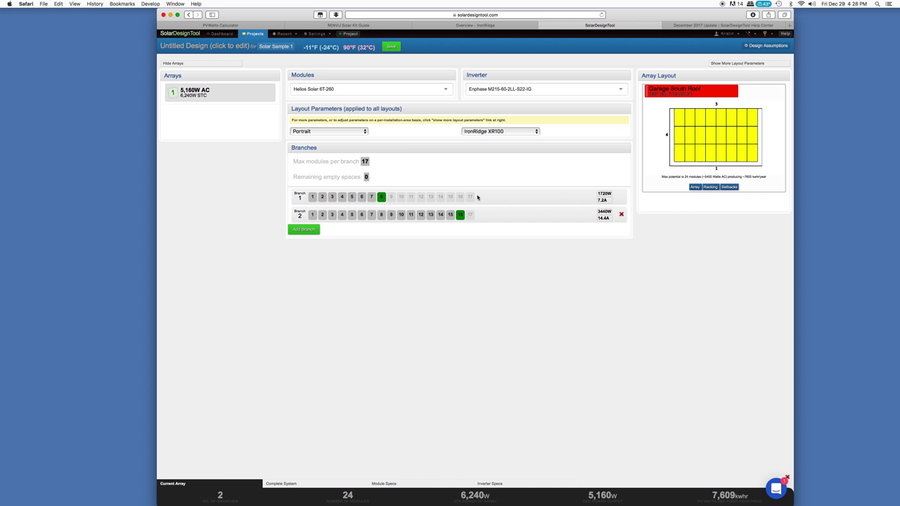
# Save the design and open the Balance of System Components page for the 24-module array
pyautogui.click(392, 47)
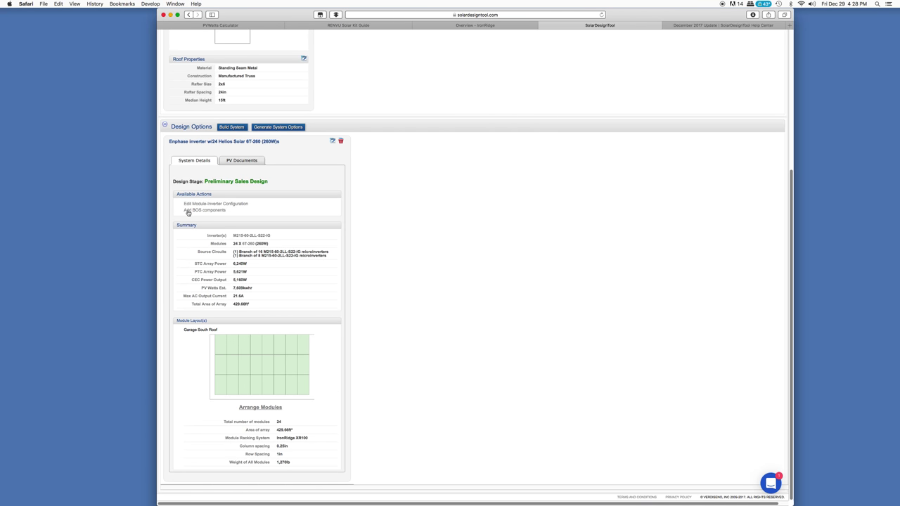
pyautogui.click(213, 210)
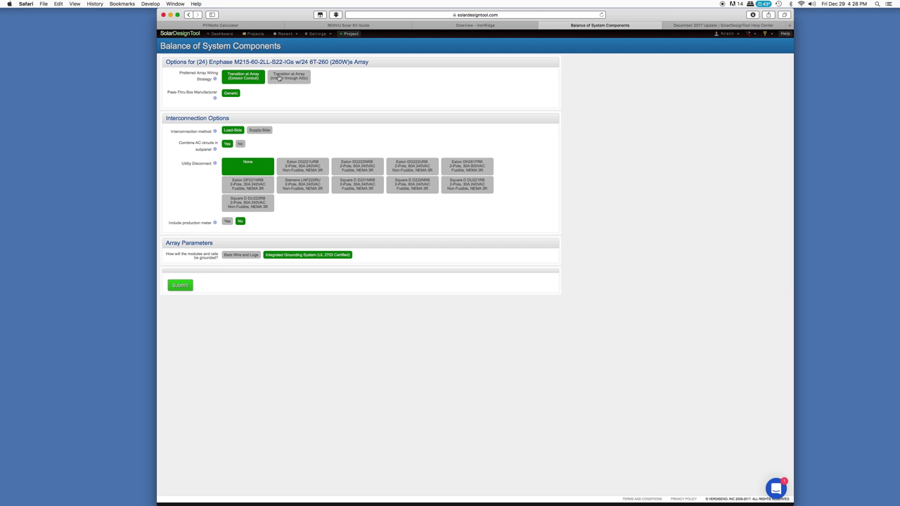
# Compare attic routing with a Soladeck pass-thru, then keep the Exterior Conduit array transition
pyautogui.click(287, 80)
pyautogui.click(258, 79)
pyautogui.click(292, 79)
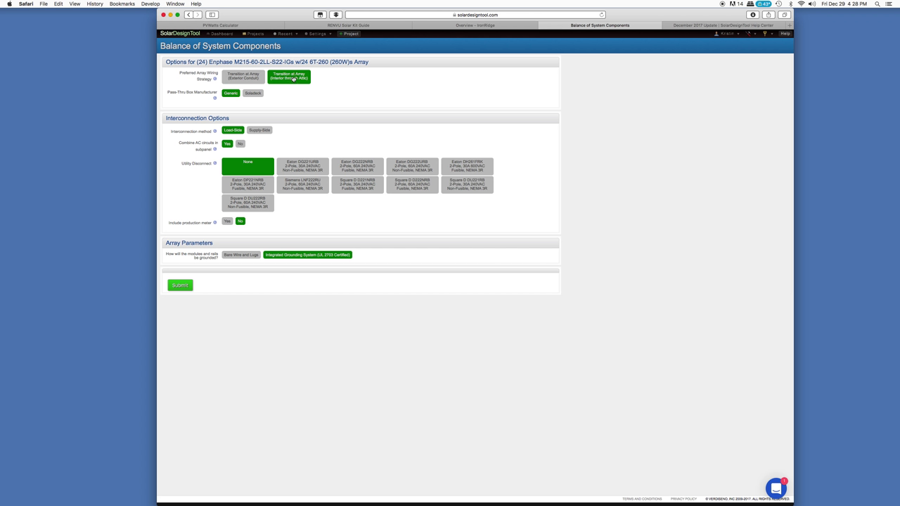
pyautogui.click(256, 78)
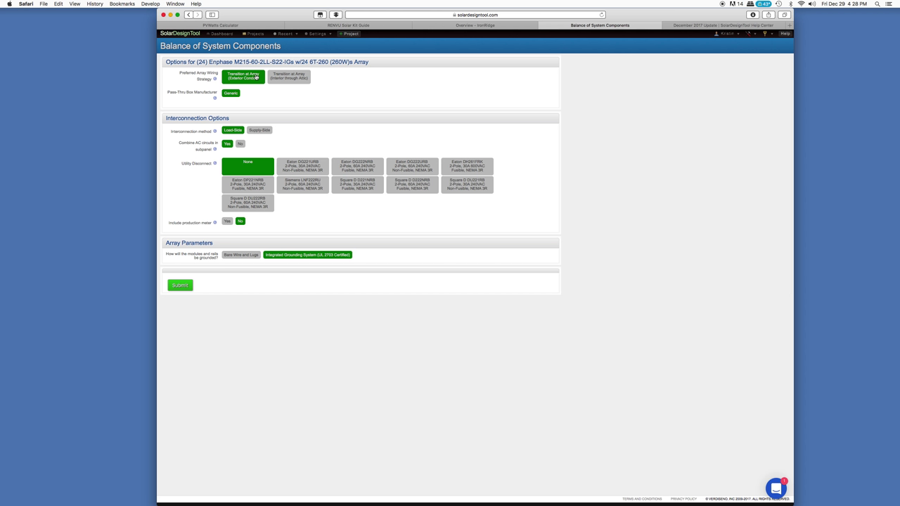
pyautogui.click(303, 78)
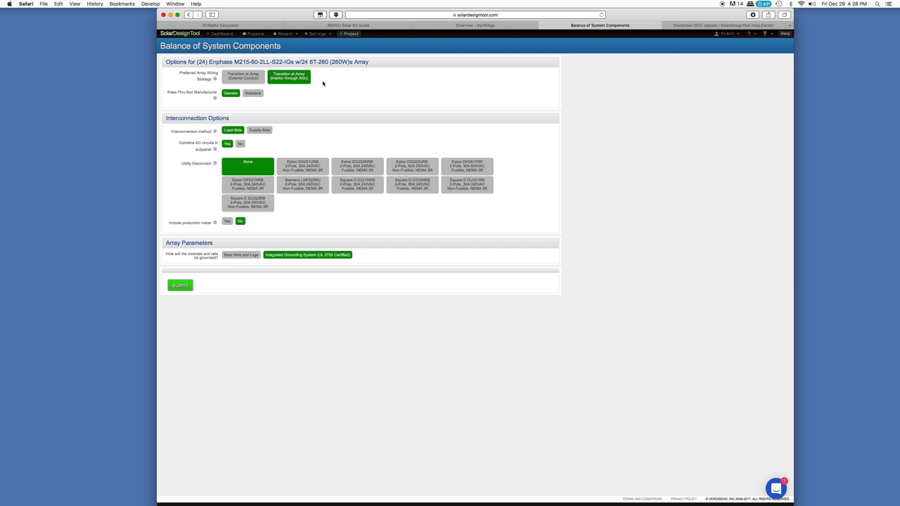
pyautogui.click(253, 94)
pyautogui.click(238, 81)
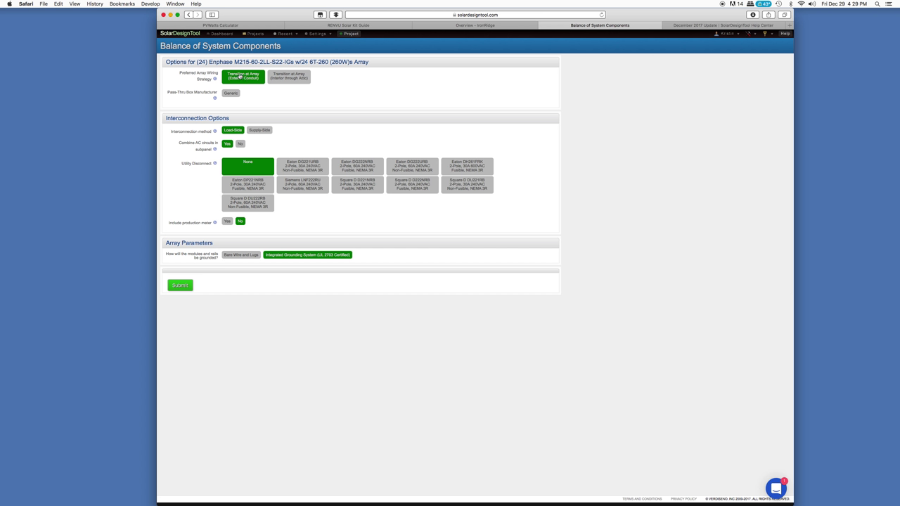
pyautogui.moveTo(167, 118); pyautogui.dragTo(243, 118)
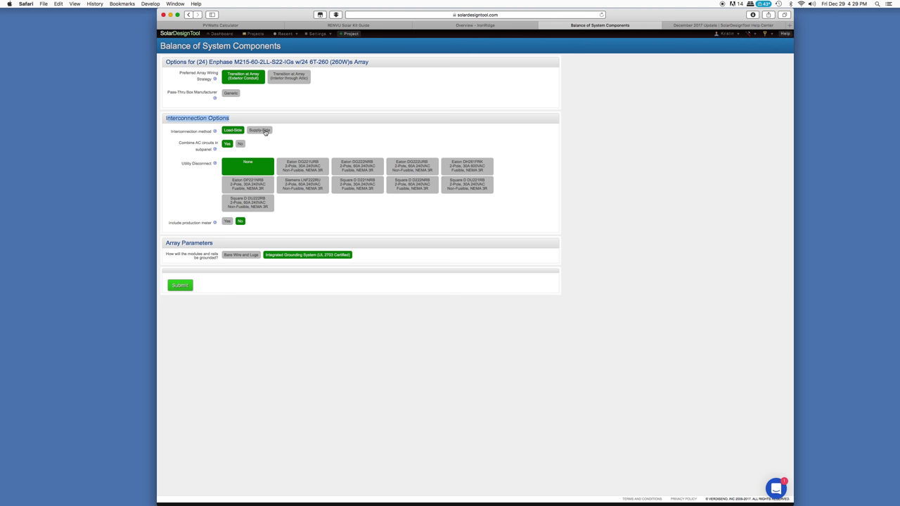
# Try Supply-Side, then settle on a Load-Side interconnection method
pyautogui.moveTo(216, 134)
pyautogui.click(258, 131)
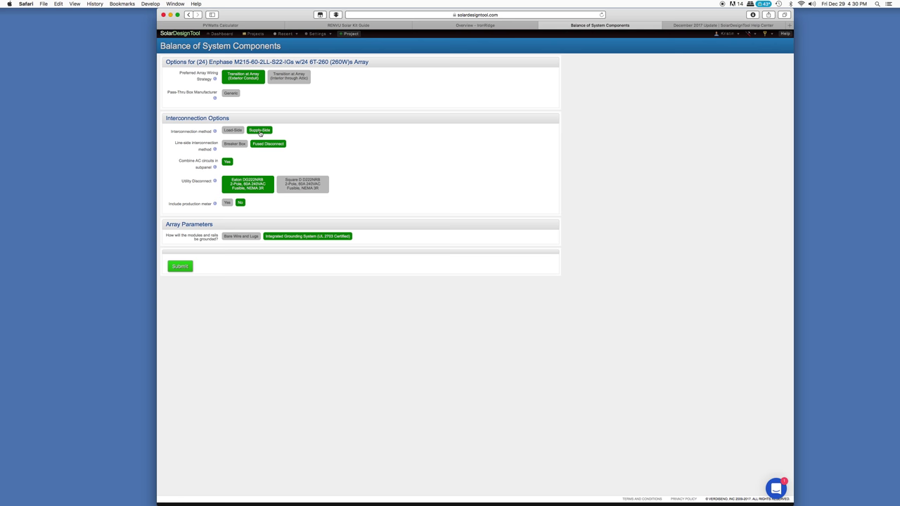
pyautogui.click(238, 130)
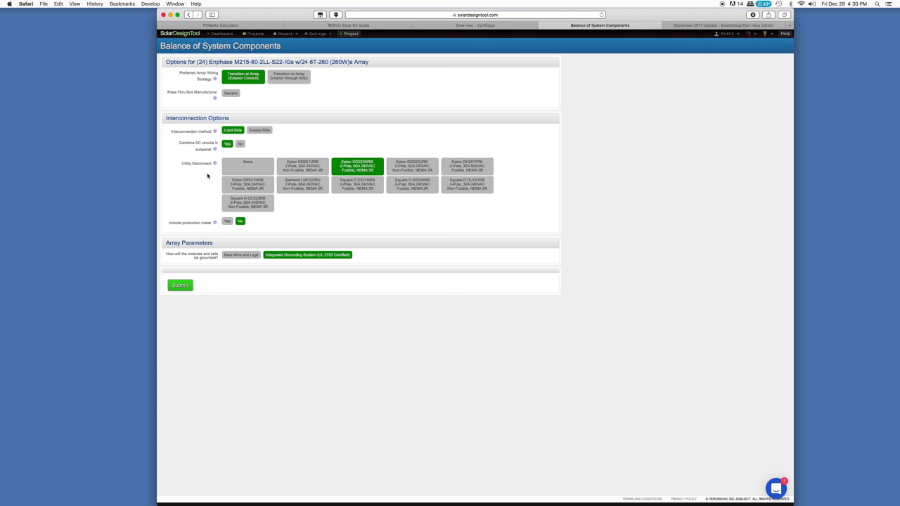
# Select the Eaton DH261FRK fusible 30A as the utility disconnect
pyautogui.moveTo(218, 167)
pyautogui.click(469, 170)
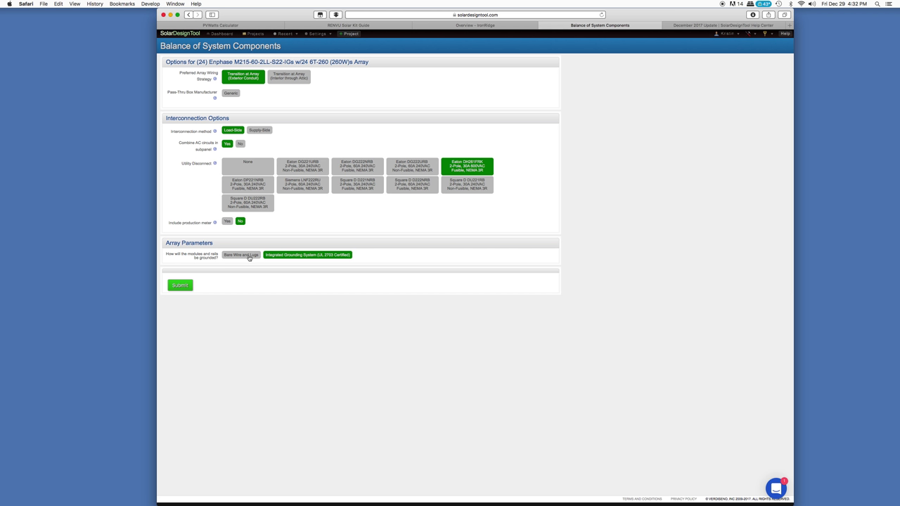
# Keep Integrated Grounding System instead of Bare Wire and Lugs, and submit the BOS choices
pyautogui.click(248, 257)
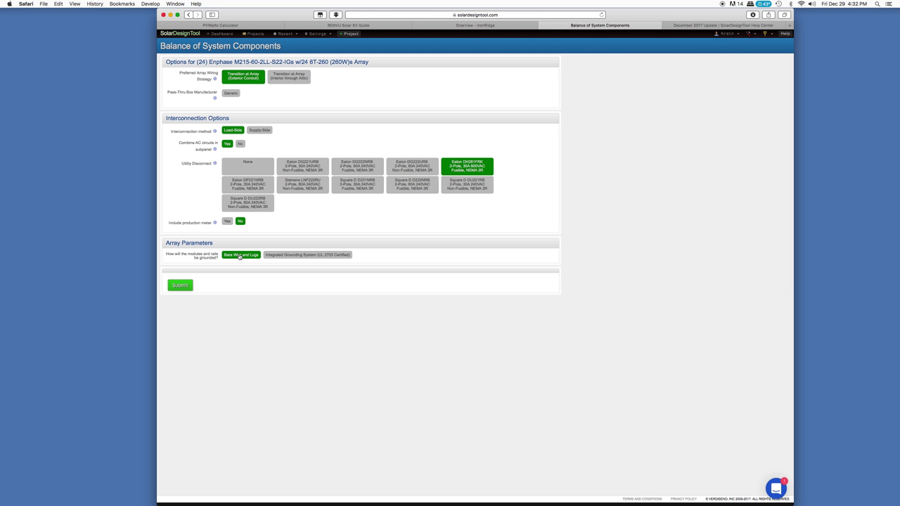
pyautogui.click(280, 256)
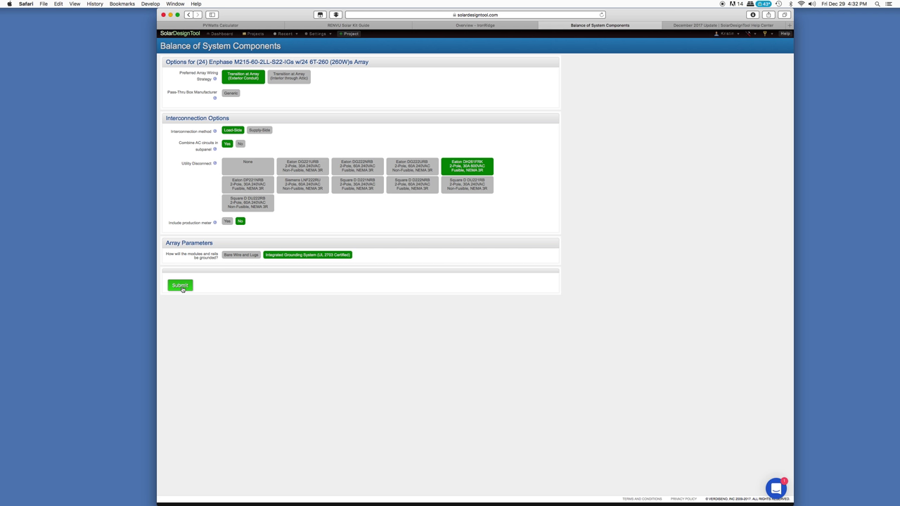
pyautogui.click(181, 285)
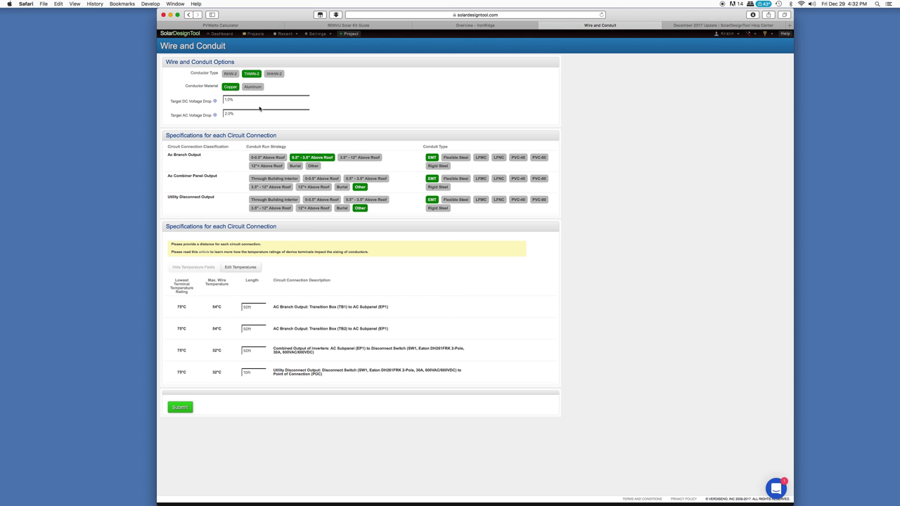
# Set the utility disconnect and AC combiner panel outputs to run Through Building Interior
pyautogui.moveTo(166, 135); pyautogui.dragTo(282, 134)
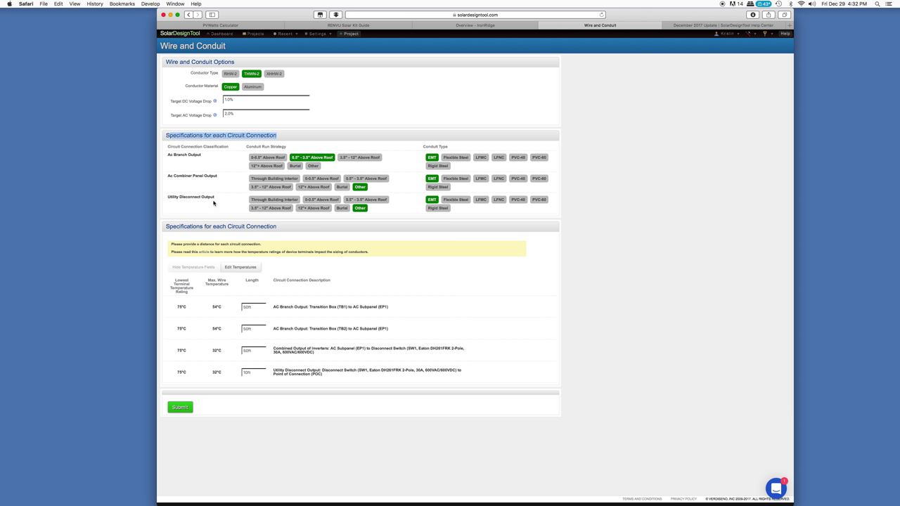
pyautogui.click(518, 200)
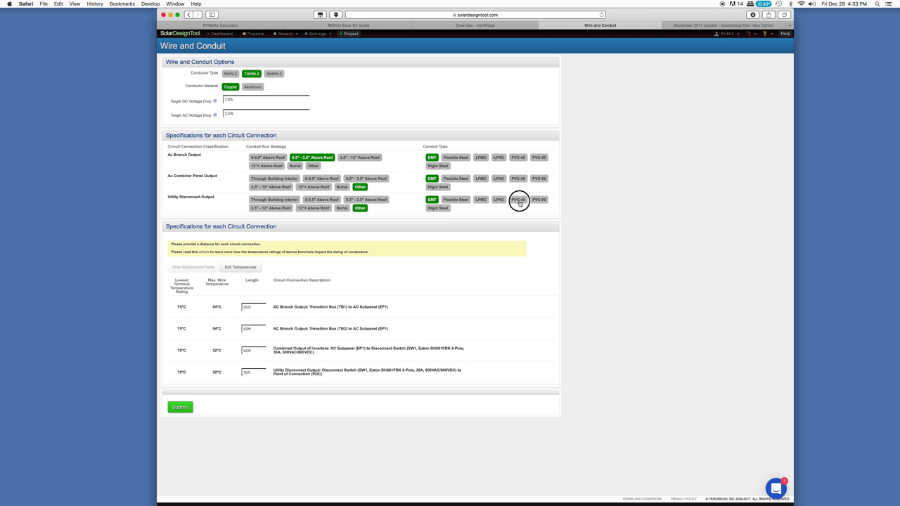
pyautogui.click(272, 200)
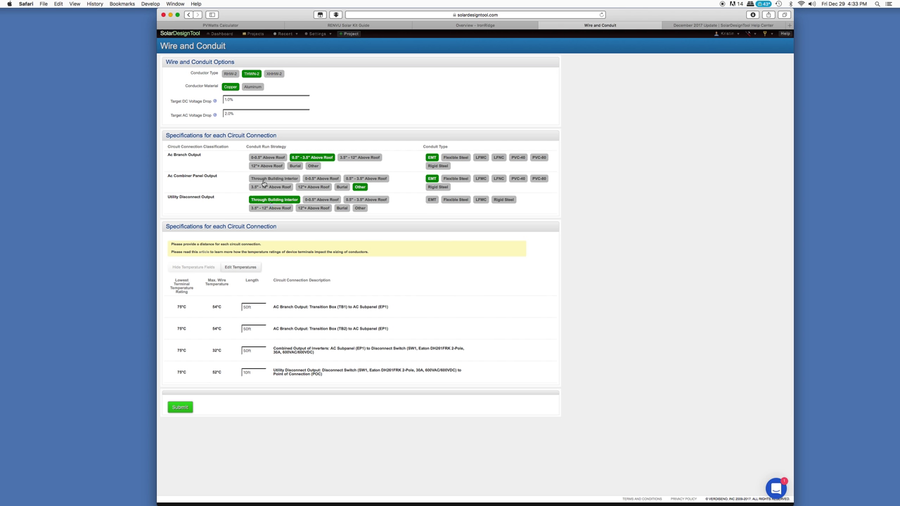
pyautogui.click(265, 179)
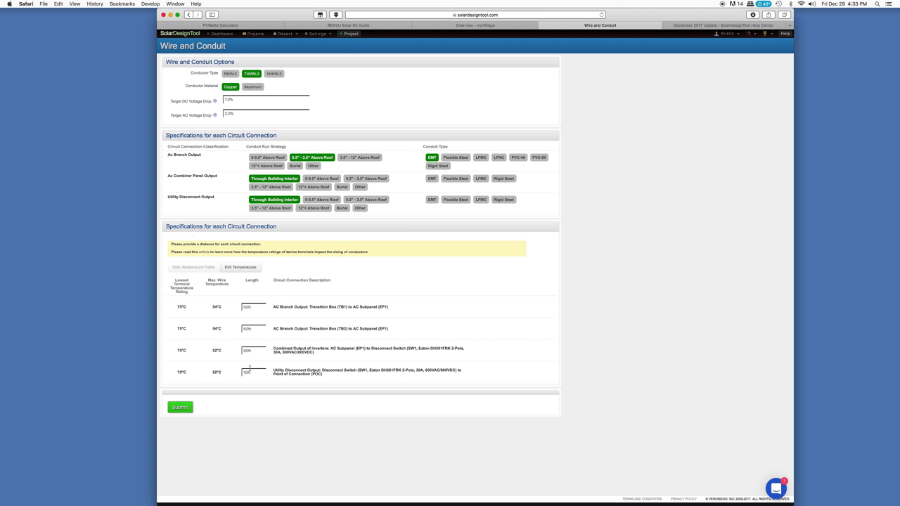
# Set lengths: AC branches 20 and 20, combined inverter output 0, utility disconnect 3; show temperatures
pyautogui.click(246, 374)
pyautogui.write('3')
pyautogui.doubleClick(243, 352)
pyautogui.write('0')
pyautogui.moveTo(265, 311); pyautogui.dragTo(232, 307)
pyautogui.write('20')
pyautogui.moveTo(261, 328); pyautogui.dragTo(228, 327)
pyautogui.write('20')
pyautogui.click(238, 268)
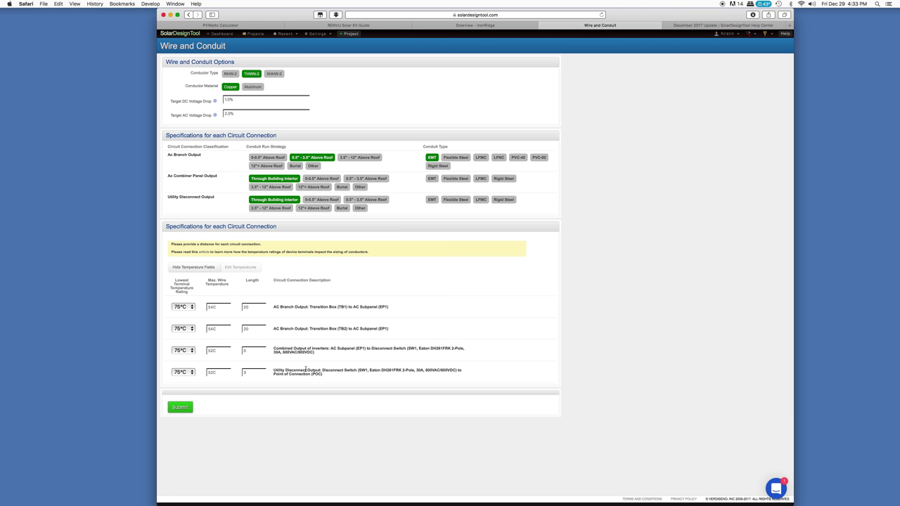
# Hide temperature fields, give AC branch PVC-40 and the other two rows EMT, and submit
pyautogui.click(202, 269)
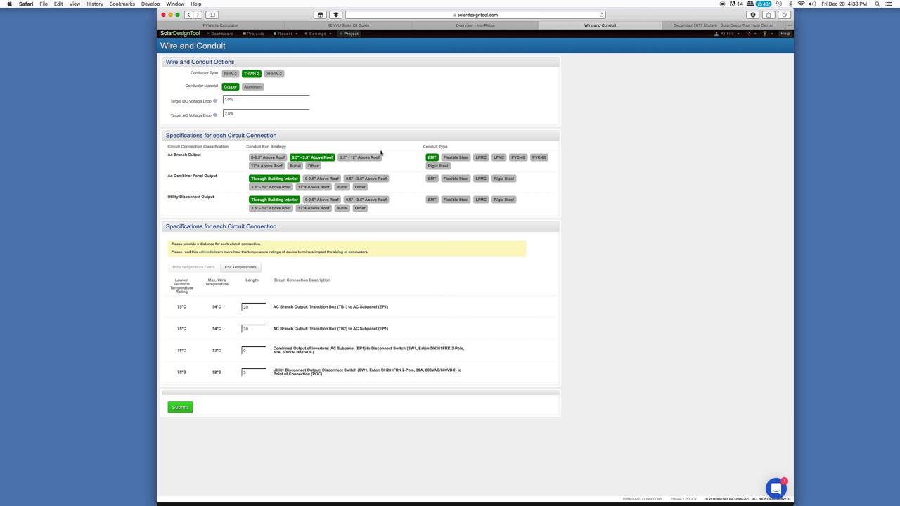
pyautogui.click(518, 157)
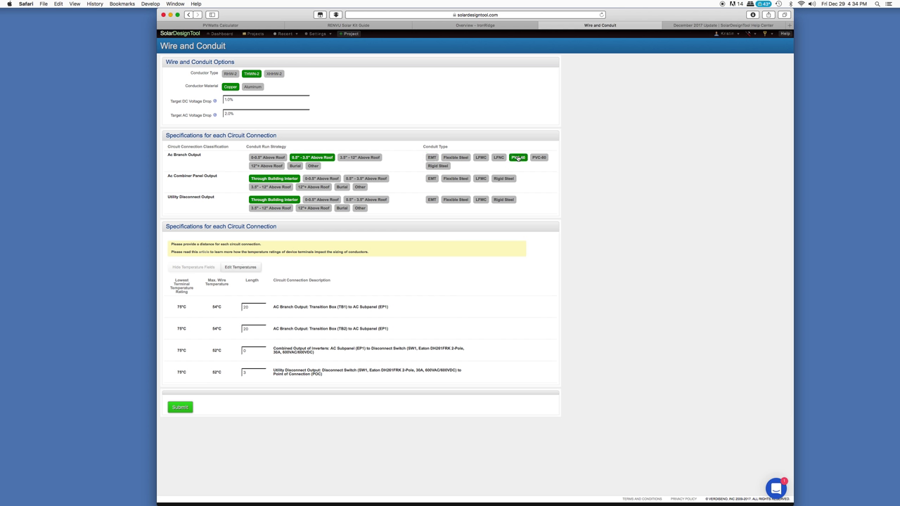
pyautogui.click(432, 178)
pyautogui.click(433, 201)
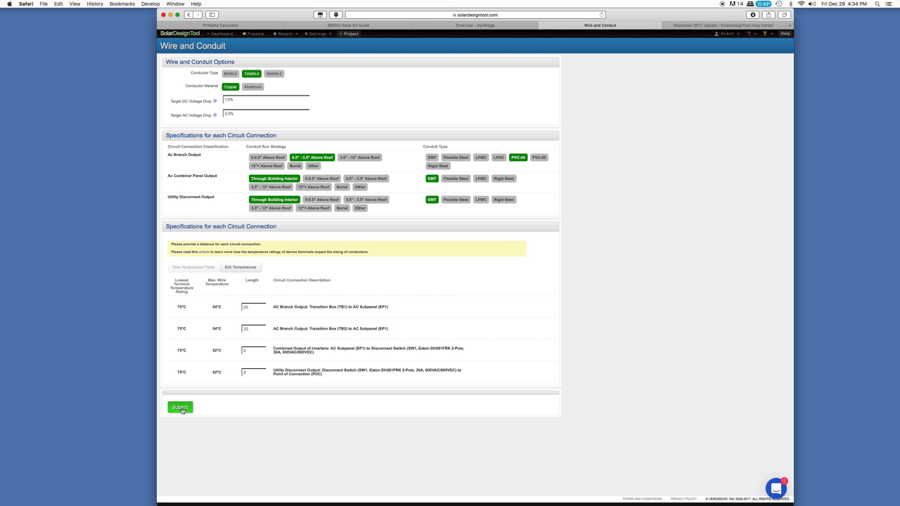
pyautogui.click(182, 410)
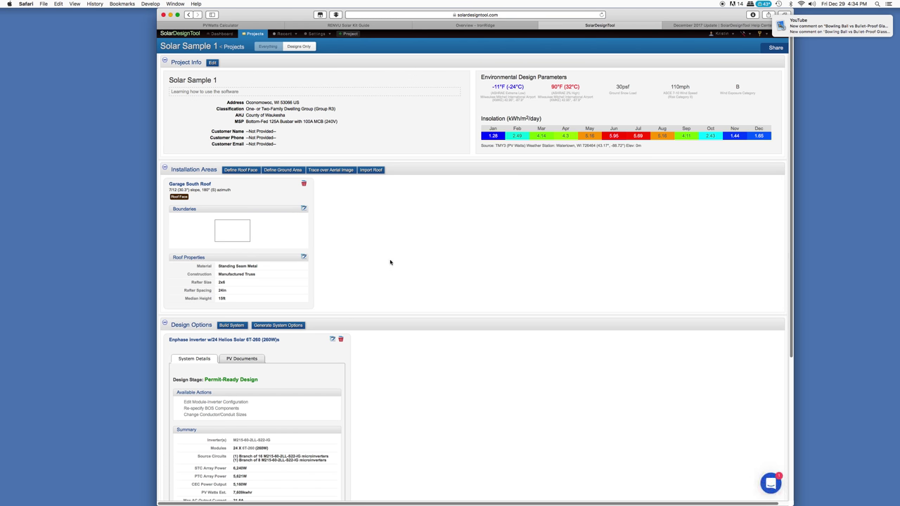
pyautogui.scroll(-5, 390, 262)
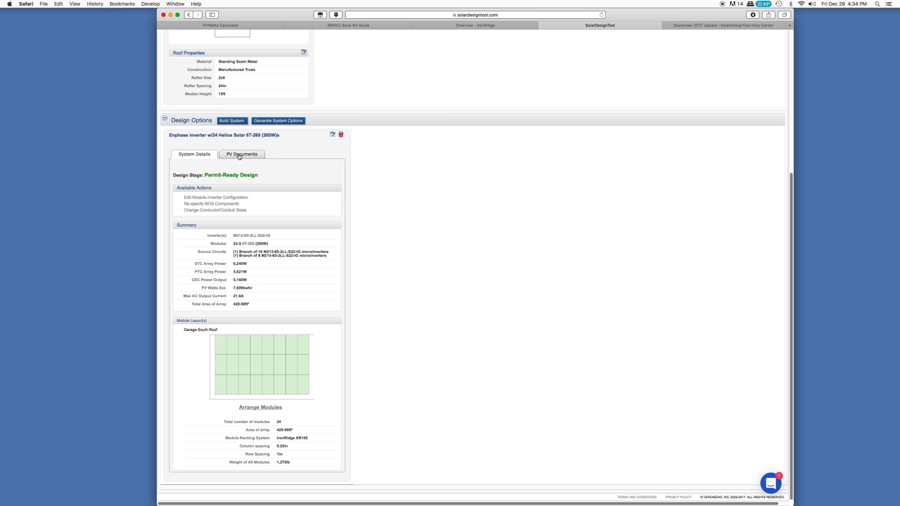
pyautogui.click(239, 155)
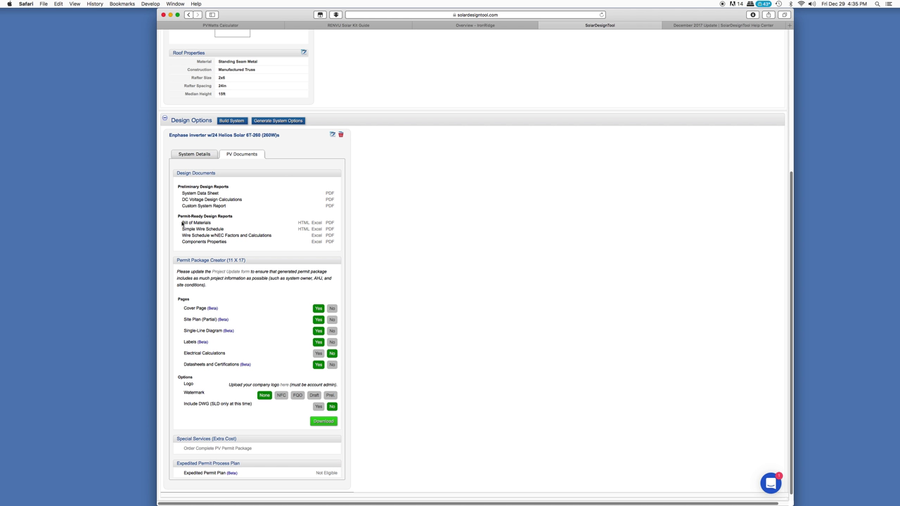
# Highlight the Bill of Materials report in the PV Documents list
pyautogui.moveTo(180, 223); pyautogui.dragTo(215, 224)
# Review the Permit Package Creator pages, toggling Cover Page off and back on
pyautogui.moveTo(179, 260); pyautogui.dragTo(251, 261)
pyautogui.click(274, 294)
pyautogui.click(320, 309)
pyautogui.click(320, 309)
pyautogui.moveTo(204, 393); pyautogui.dragTo(182, 382)
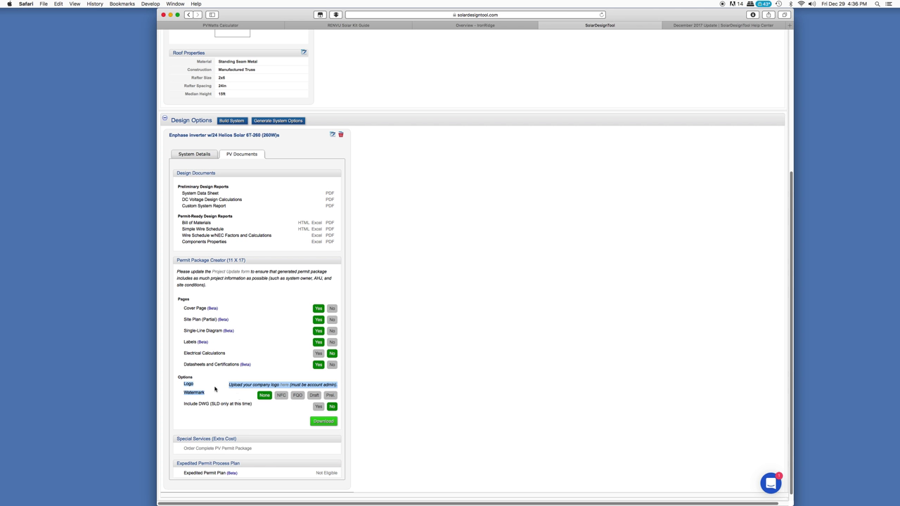
pyautogui.click(277, 419)
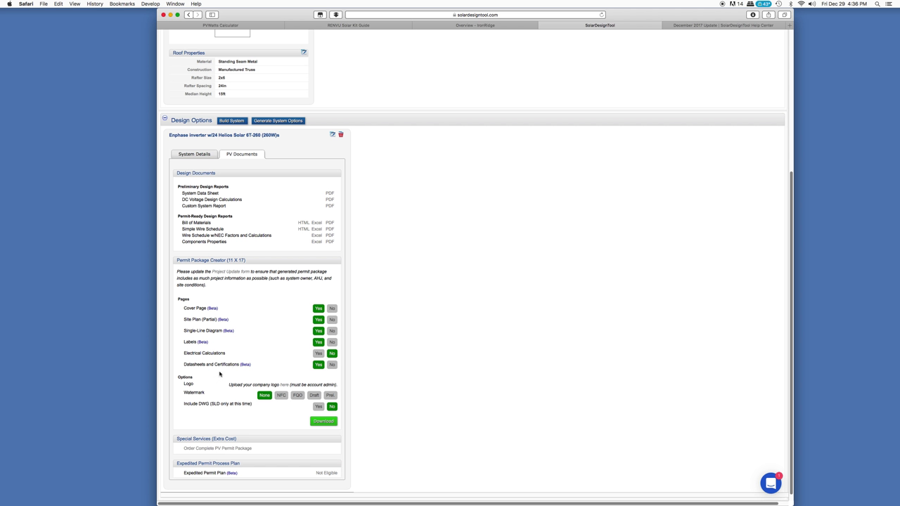
pyautogui.moveTo(185, 319); pyautogui.dragTo(201, 319)
pyautogui.moveTo(184, 330); pyautogui.dragTo(222, 330)
# Set Electrical Calculations to Yes so all six page types are included
pyautogui.click(318, 354)
pyautogui.click(332, 309)
pyautogui.scroll(-1, 269, 330)
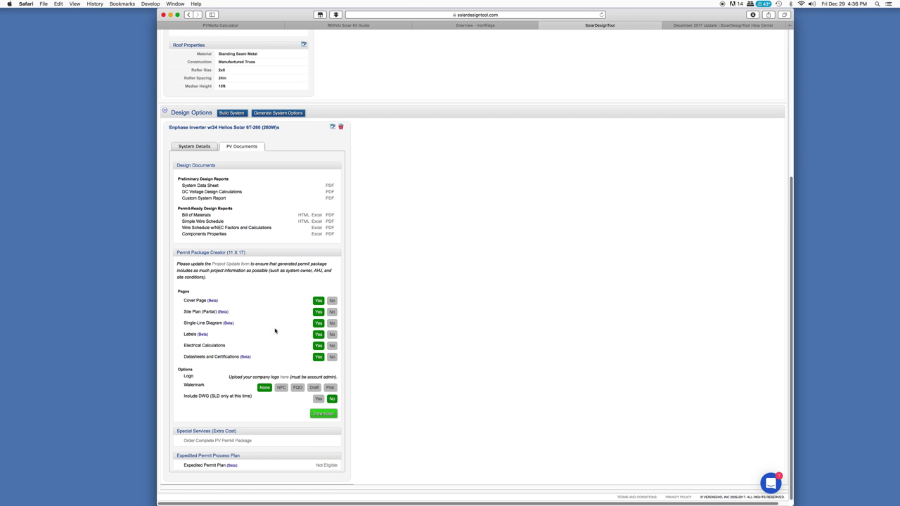
# Download the generated permit package PDF and start preparing the untagged document in Acrobat Reader
pyautogui.click(326, 415)
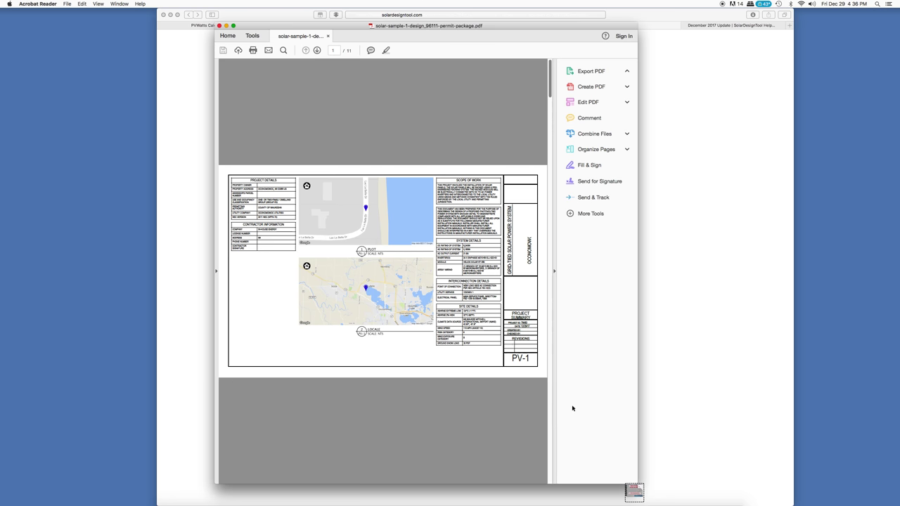
pyautogui.click(511, 312)
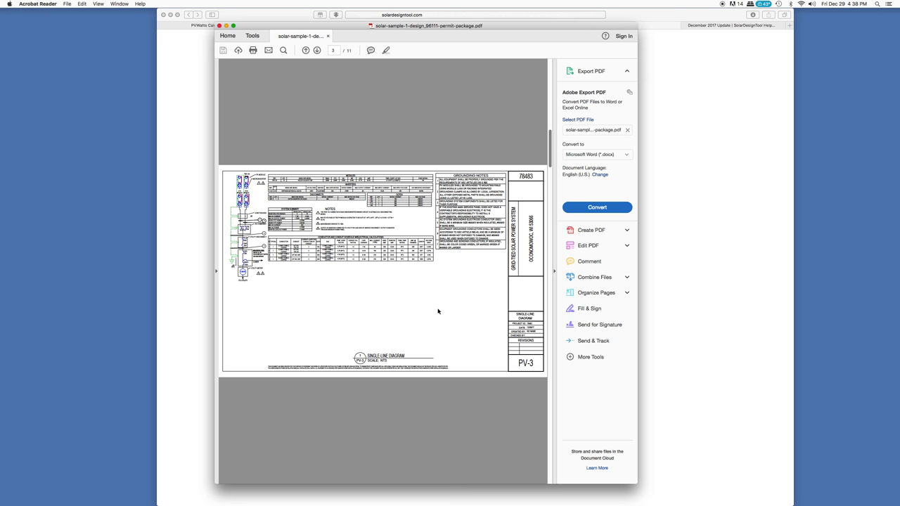
# Scroll the permit package to page 3, the PV-3 single-line diagram sheet
pyautogui.scroll(1, 438, 311)
pyautogui.scroll(-1, 299, 292)
# Open the Find panel and show the page at Actual Size
pyautogui.click(283, 50)
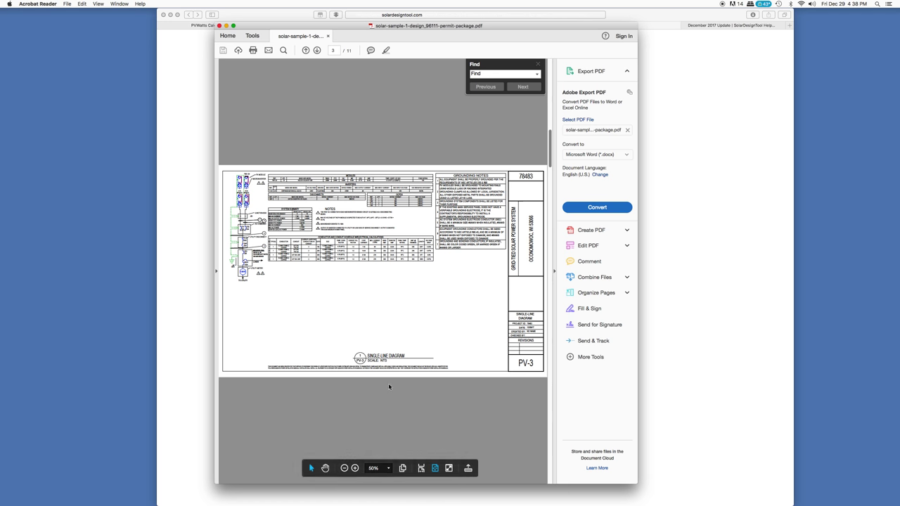
pyautogui.scroll(3, 388, 386)
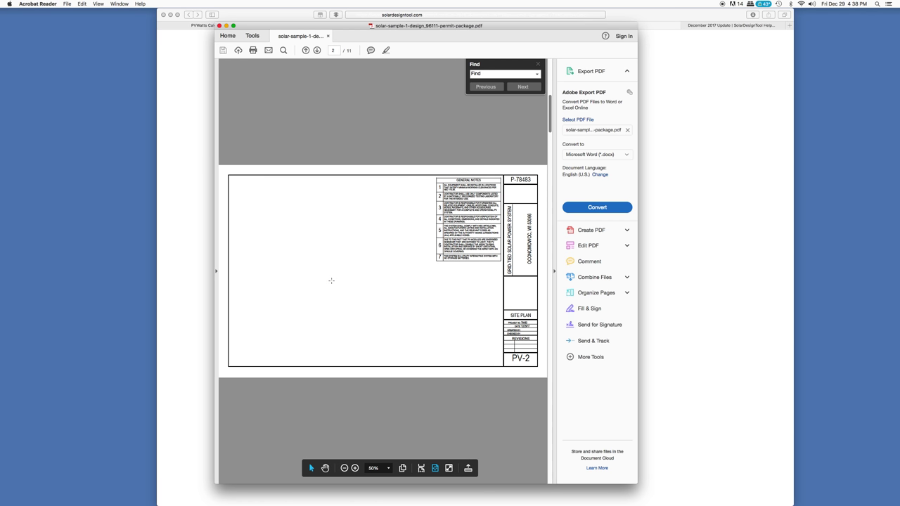
pyautogui.scroll(-3, 331, 281)
pyautogui.click(99, 3)
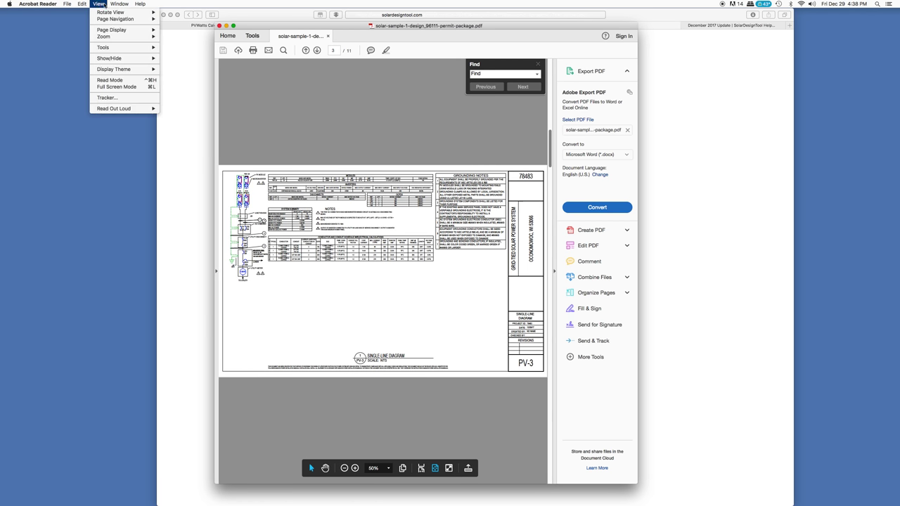
pyautogui.moveTo(107, 37)
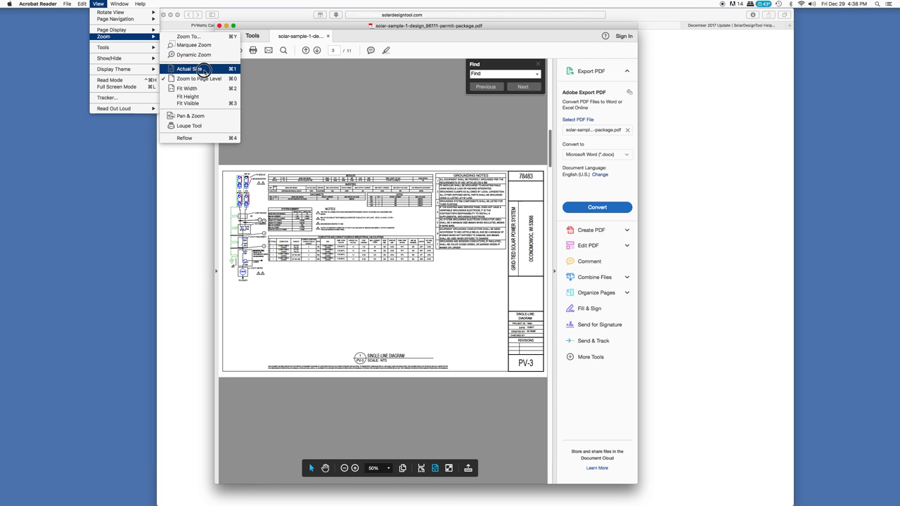
pyautogui.click(201, 68)
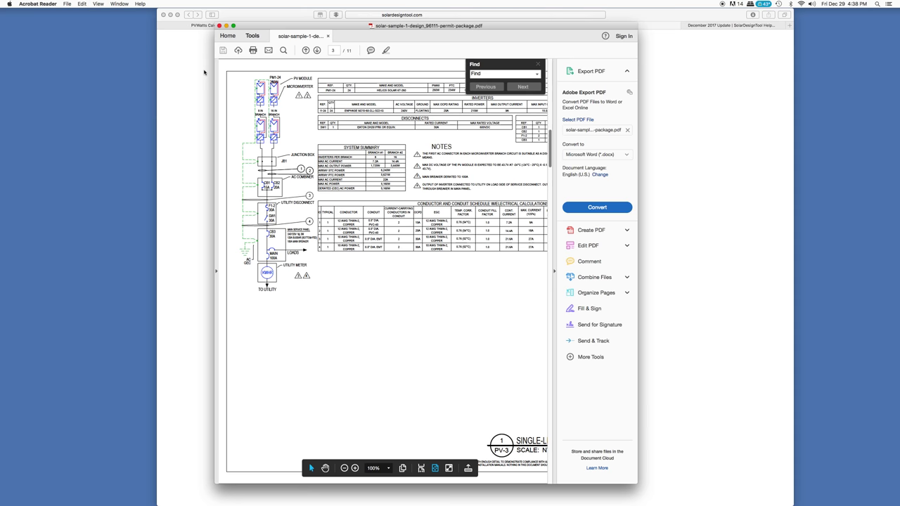
# Set the magnification to exactly 100% with Zoom To, then close the Find panel
pyautogui.click(98, 4)
pyautogui.moveTo(105, 36)
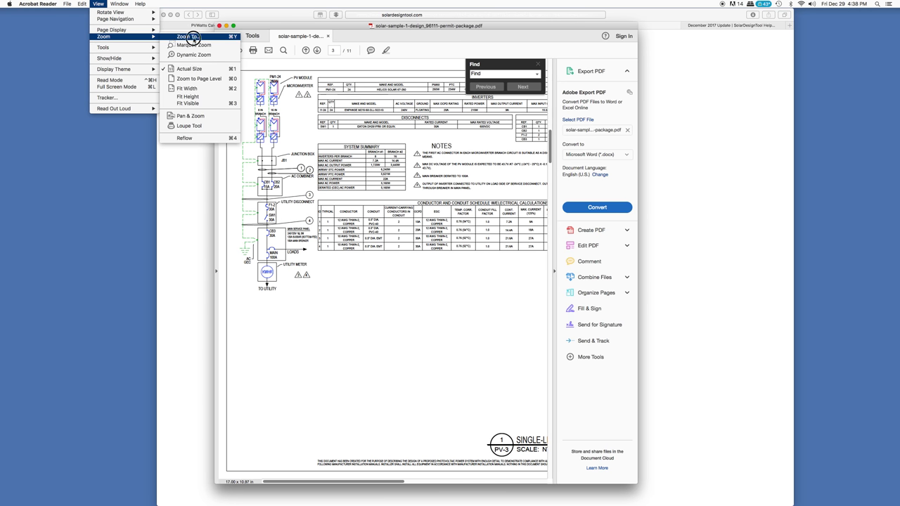
pyautogui.click(191, 36)
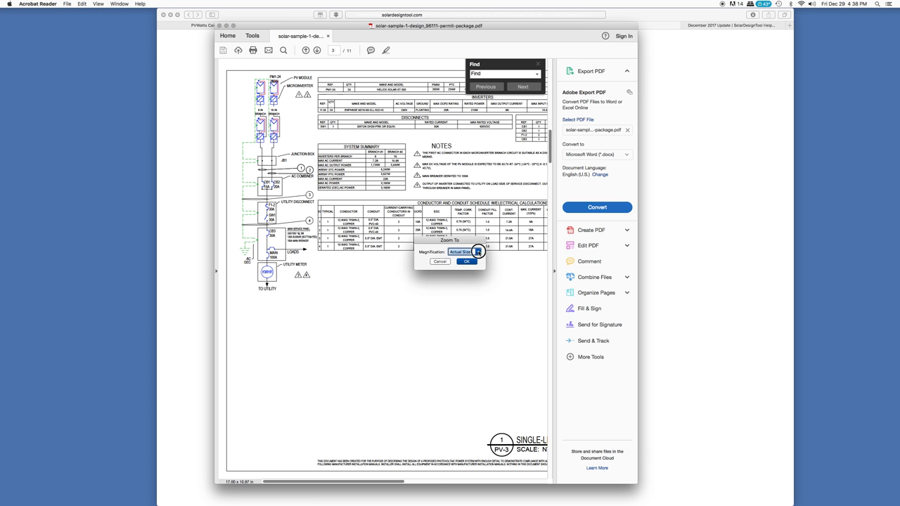
pyautogui.click(477, 252)
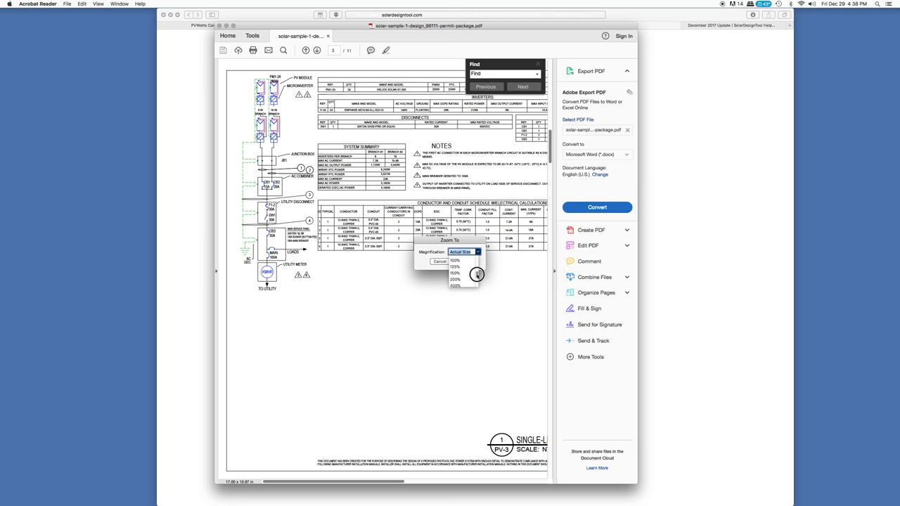
pyautogui.click(462, 263)
pyautogui.click(464, 261)
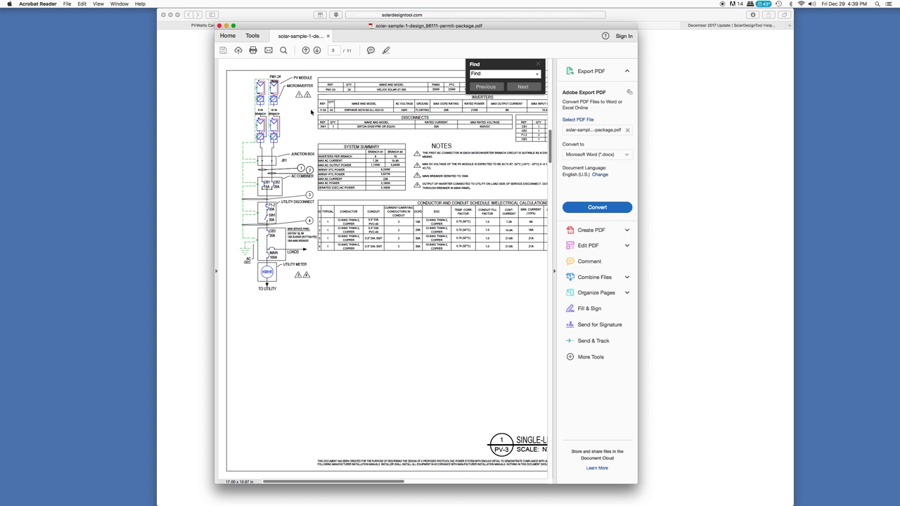
pyautogui.click(538, 64)
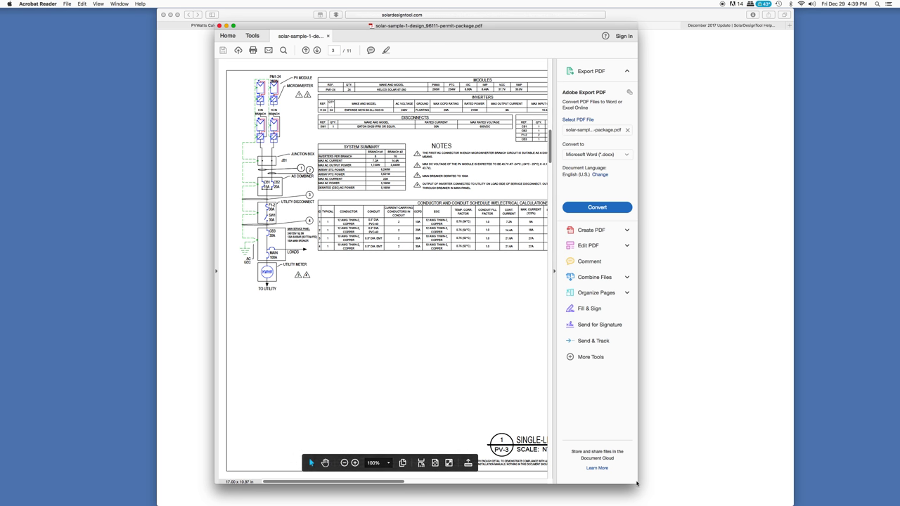
# Widen the Acrobat window by dragging its lower-right and lower-left corners outward
pyautogui.moveTo(637, 483); pyautogui.dragTo(839, 472)
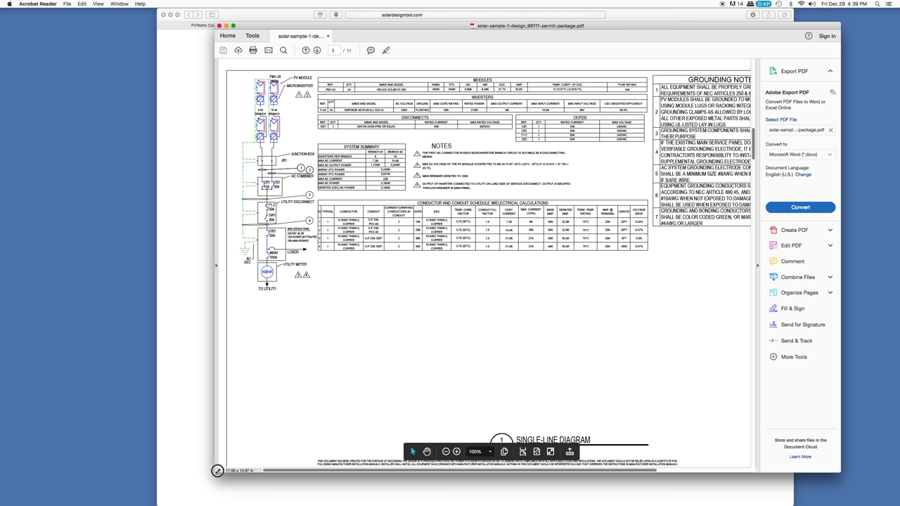
pyautogui.moveTo(216, 473)
pyautogui.mouseDown()
pyautogui.moveTo(33, 474)
pyautogui.moveTo(54, 504)
pyautogui.mouseUp()
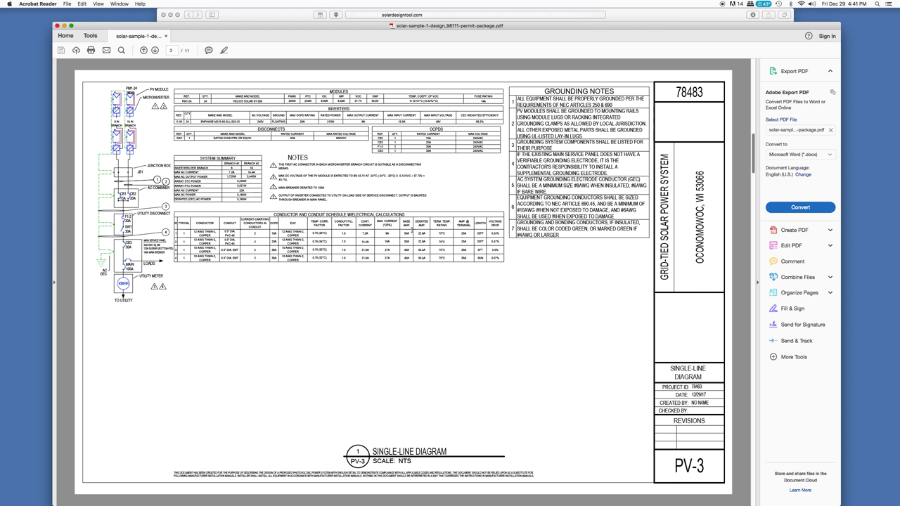
pyautogui.moveTo(194, 231); pyautogui.dragTo(251, 258)
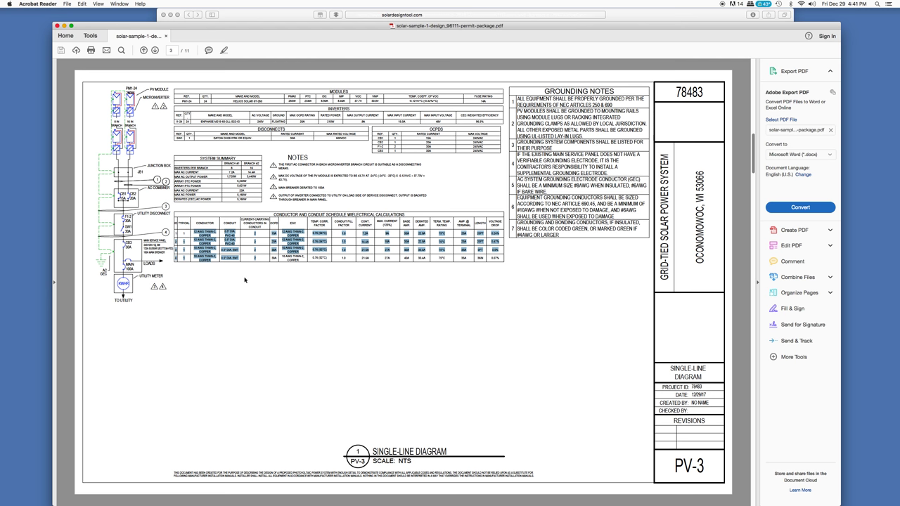
pyautogui.click(241, 277)
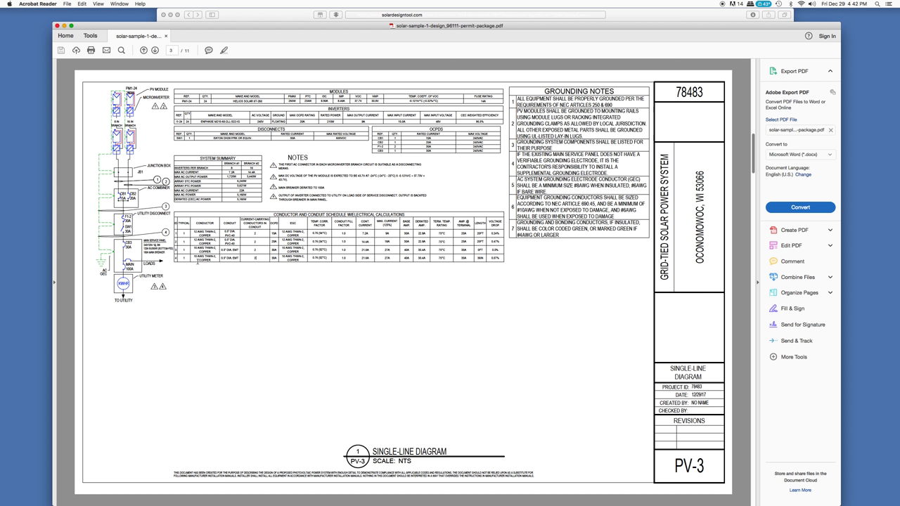
pyautogui.click(198, 233)
pyautogui.click(197, 249)
pyautogui.moveTo(226, 232); pyautogui.dragTo(239, 242)
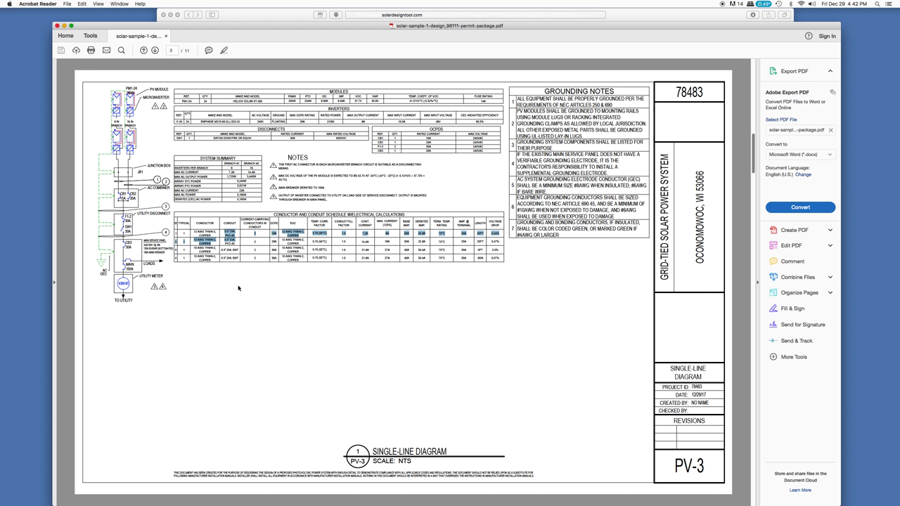
pyautogui.click(234, 240)
pyautogui.click(235, 240)
pyautogui.moveTo(424, 139)
pyautogui.mouseDown()
pyautogui.moveTo(434, 153)
pyautogui.moveTo(434, 139)
pyautogui.mouseUp()
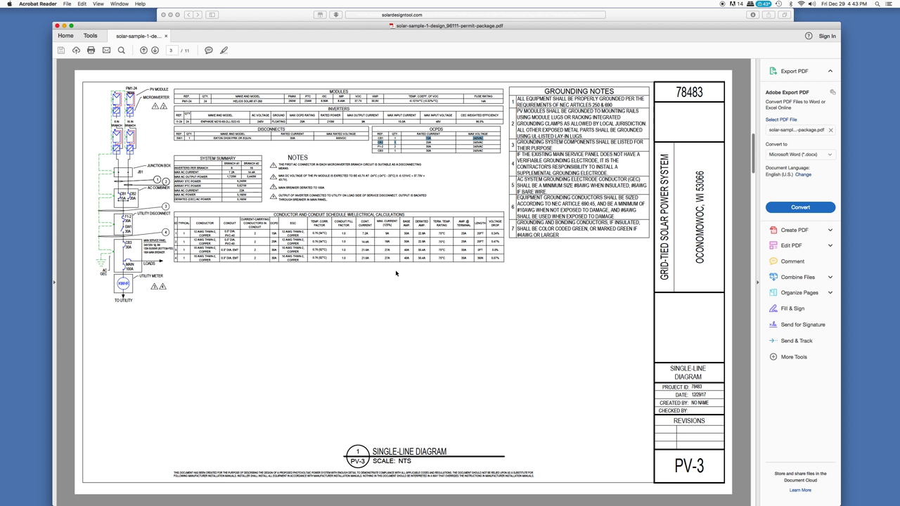
pyautogui.scroll(-2, 395, 269)
# View the page 4 labels sheet, briefly select the PHOTOVOLTAIC AC DISCONNECT label text, and continue to page 5
pyautogui.scroll(2, 396, 273)
pyautogui.scroll(-2, 396, 273)
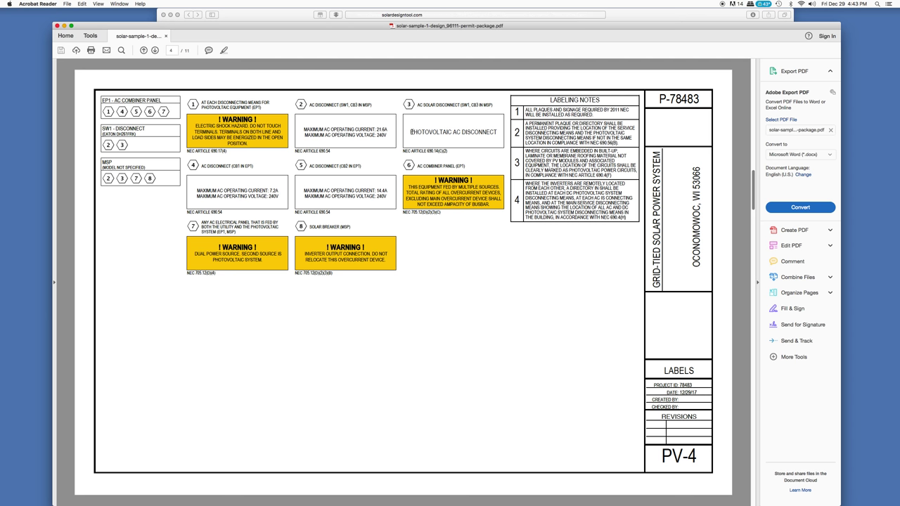
pyautogui.moveTo(411, 134)
pyautogui.mouseDown()
pyautogui.moveTo(446, 137)
pyautogui.moveTo(426, 137)
pyautogui.mouseUp()
pyautogui.click(349, 136)
pyautogui.scroll(-3, 487, 267)
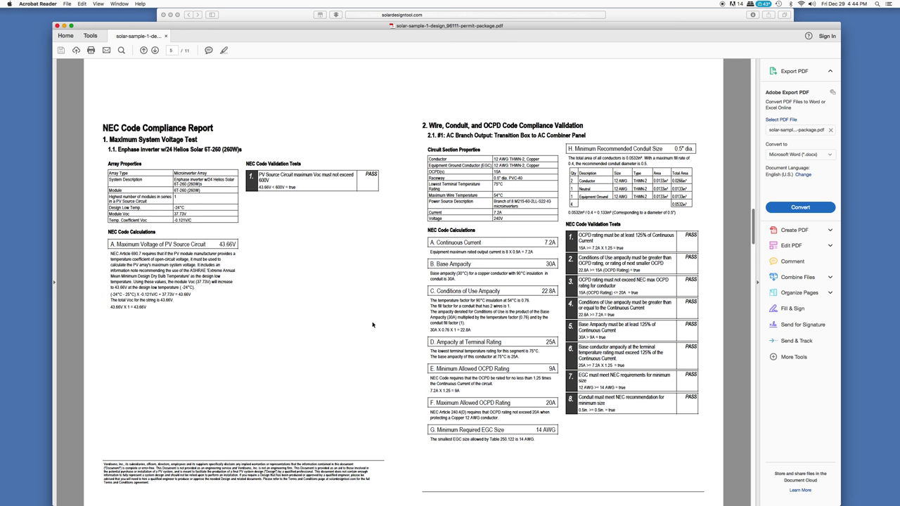
pyautogui.scroll(-5, 372, 325)
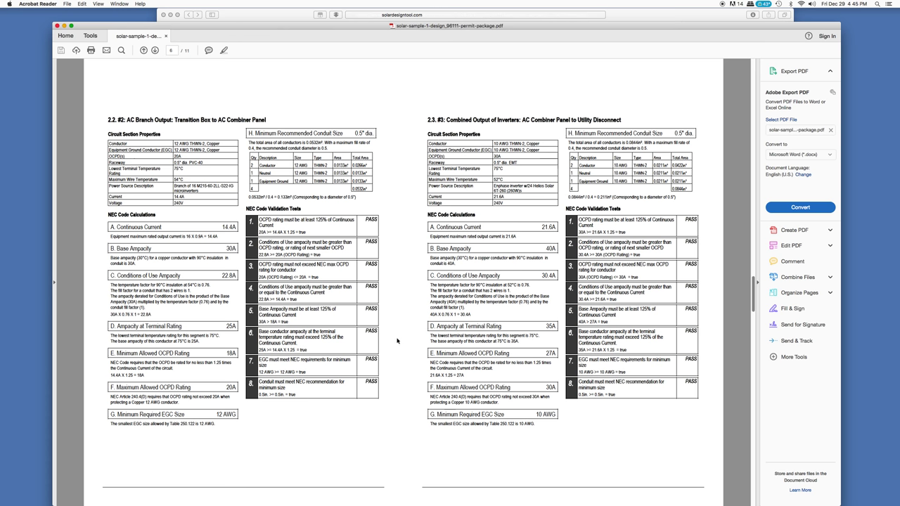
# Page past page 7 to the Enphase M215 datasheet on page 8, then on to page 9
pyautogui.scroll(-2, 397, 341)
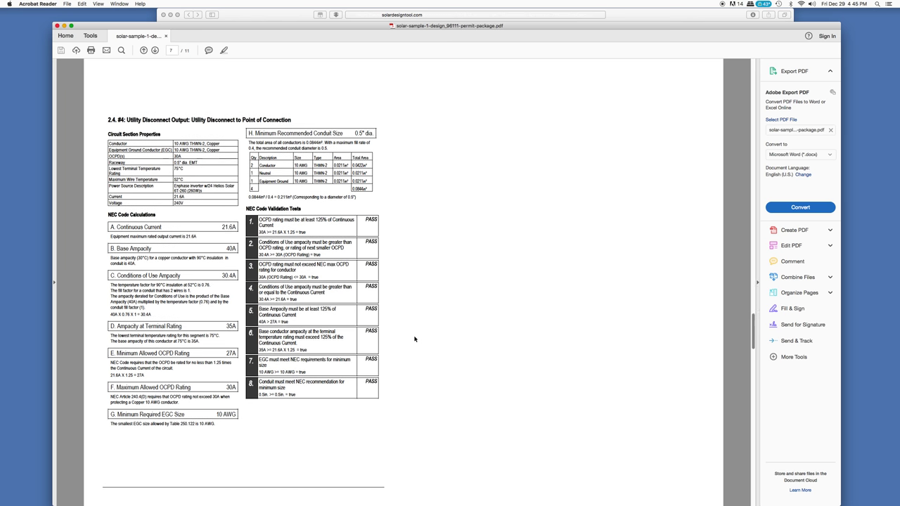
pyautogui.press('Right')
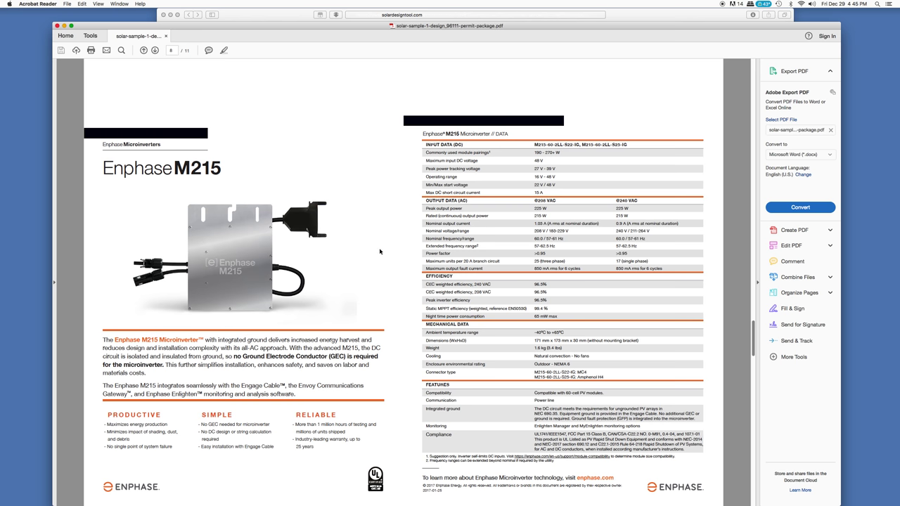
pyautogui.scroll(-1, 379, 247)
# Scroll through the IronRidge Flush Mount and Class A Fire Rating pages to page 11
pyautogui.scroll(-2, 379, 250)
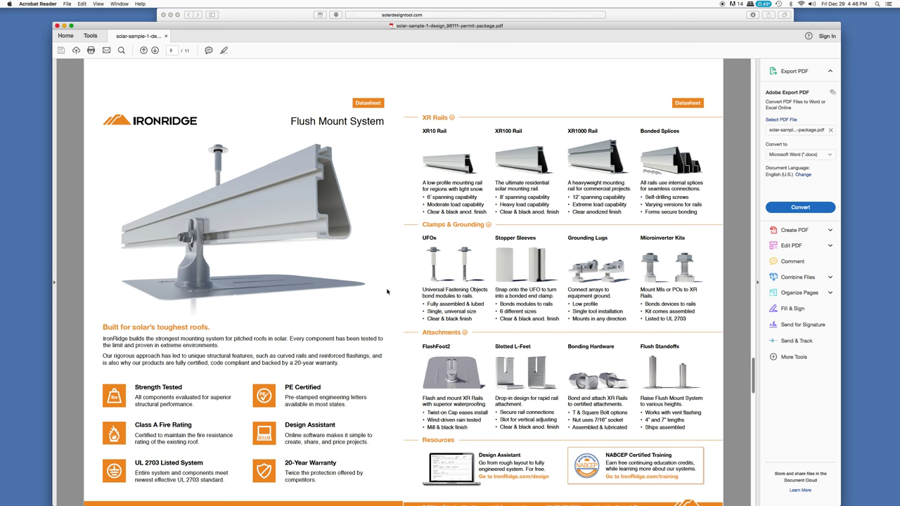
pyautogui.scroll(-3, 387, 291)
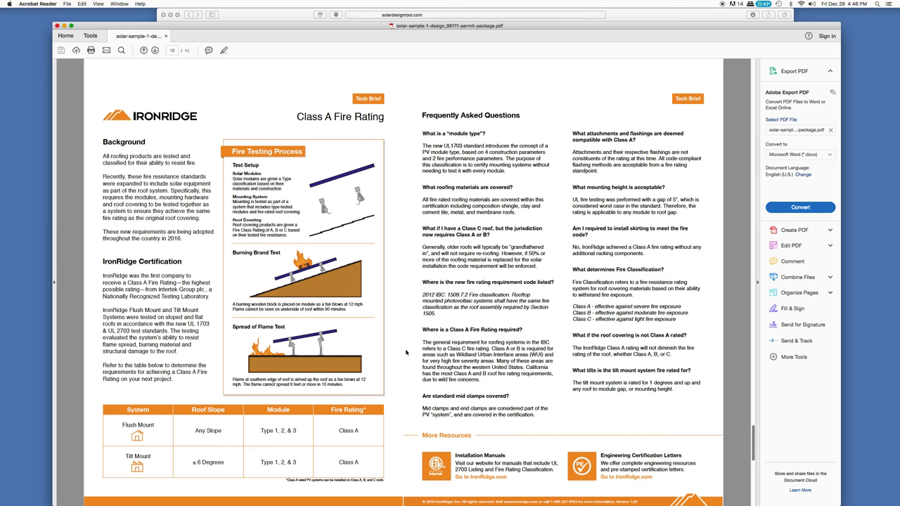
pyautogui.scroll(-3, 406, 352)
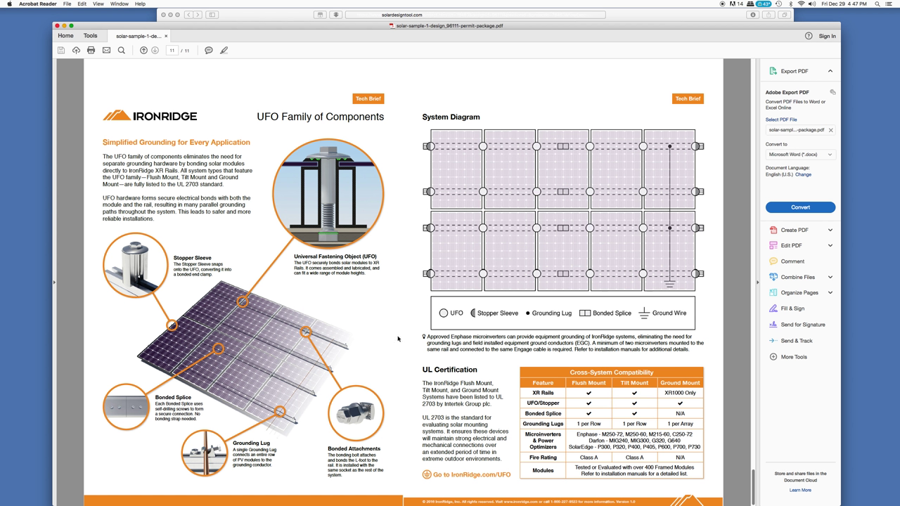
# Select and deselect the grounding footnote's first lines, then drag the scrollbar back up to page 1
pyautogui.moveTo(426, 338); pyautogui.dragTo(693, 354)
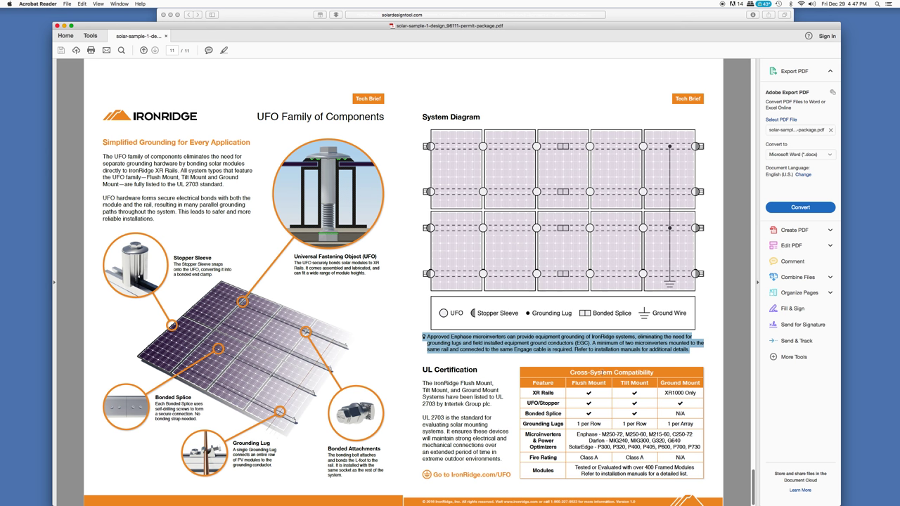
pyautogui.click(580, 349)
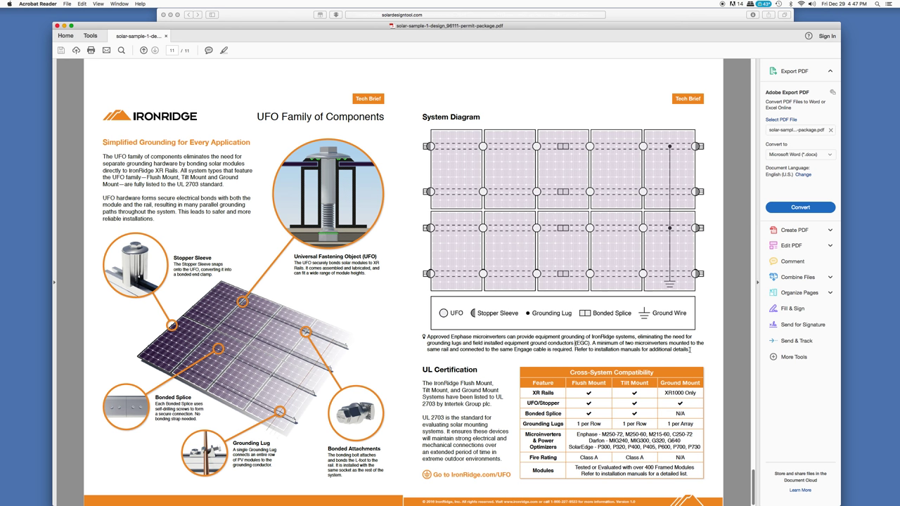
pyautogui.moveTo(690, 349); pyautogui.dragTo(424, 337)
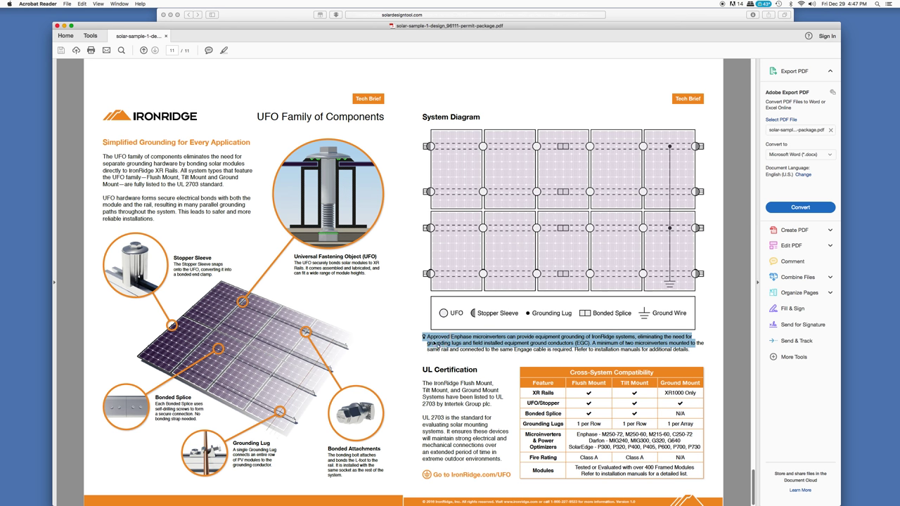
pyautogui.click(395, 365)
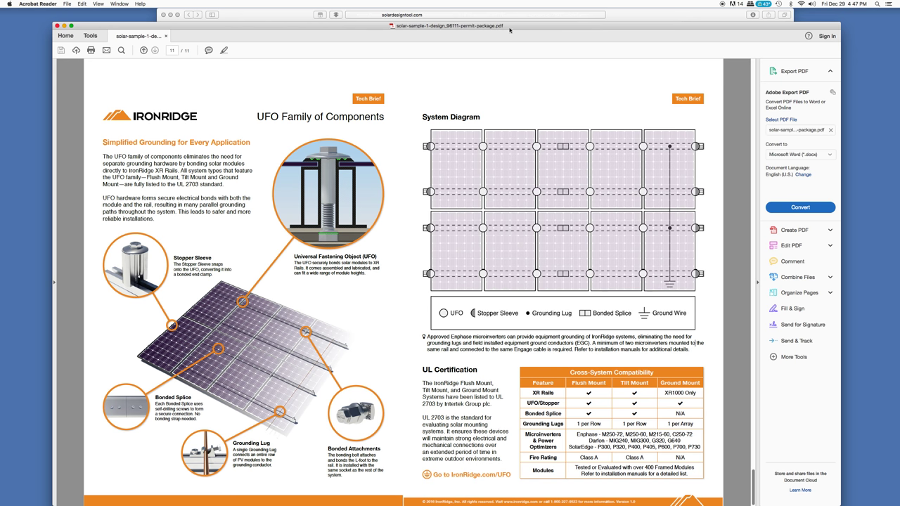
pyautogui.moveTo(753, 478); pyautogui.dragTo(740, 40)
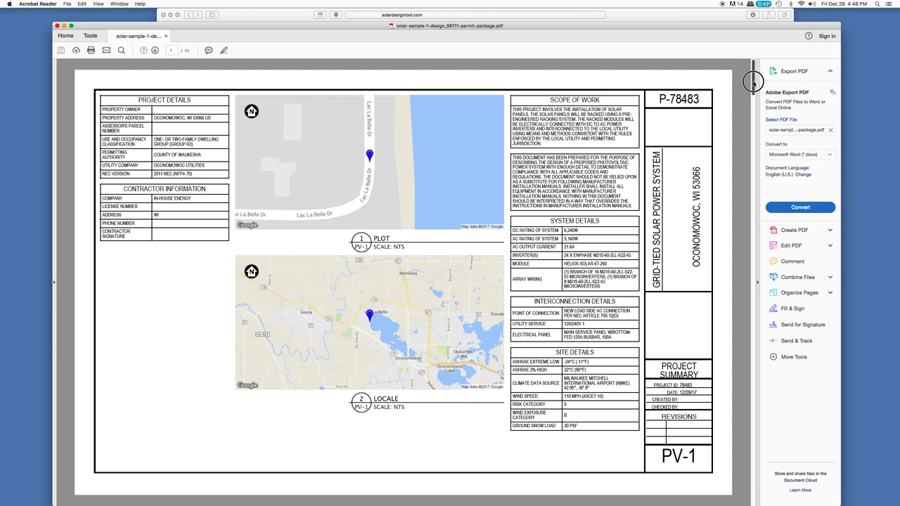
# Review the NEC report, datasheets and PV-3 sheet, return to page 1, then switch to the browser
pyautogui.moveTo(747, 70); pyautogui.dragTo(752, 88)
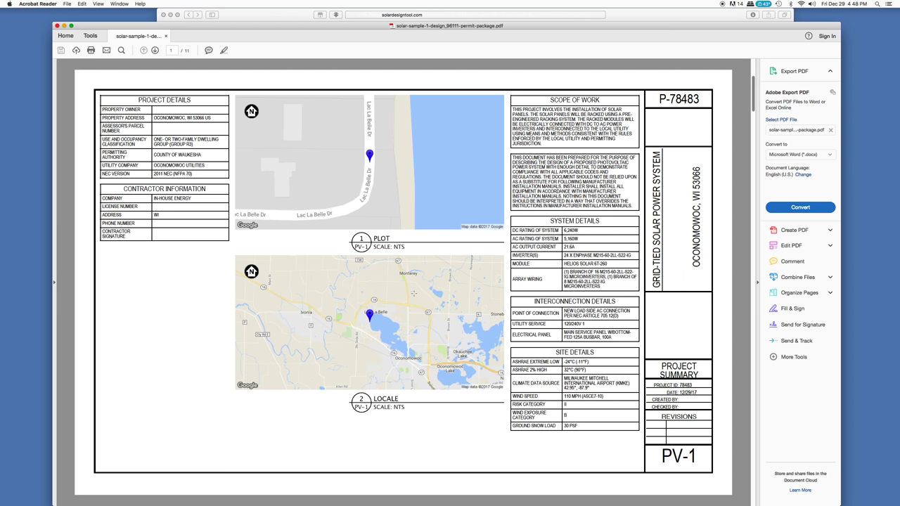
pyautogui.scroll(-10, 411, 294)
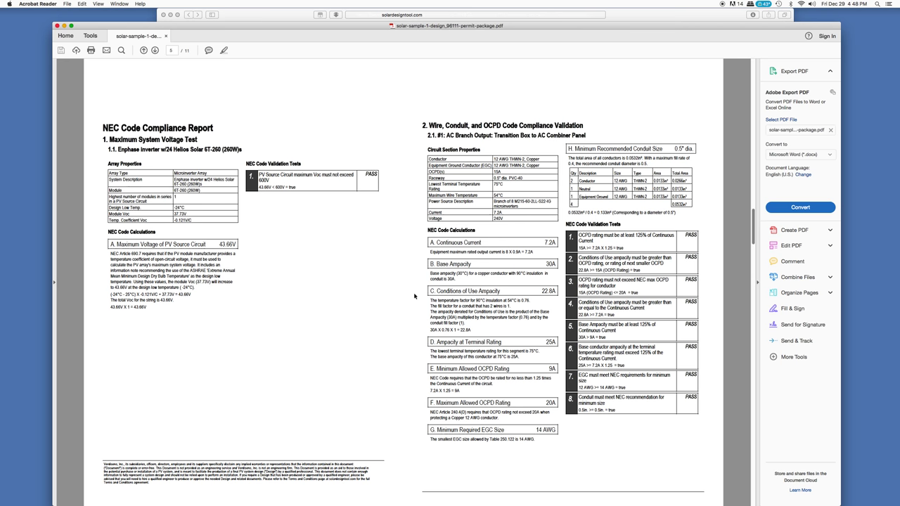
pyautogui.scroll(-8, 414, 295)
pyautogui.scroll(15, 414, 296)
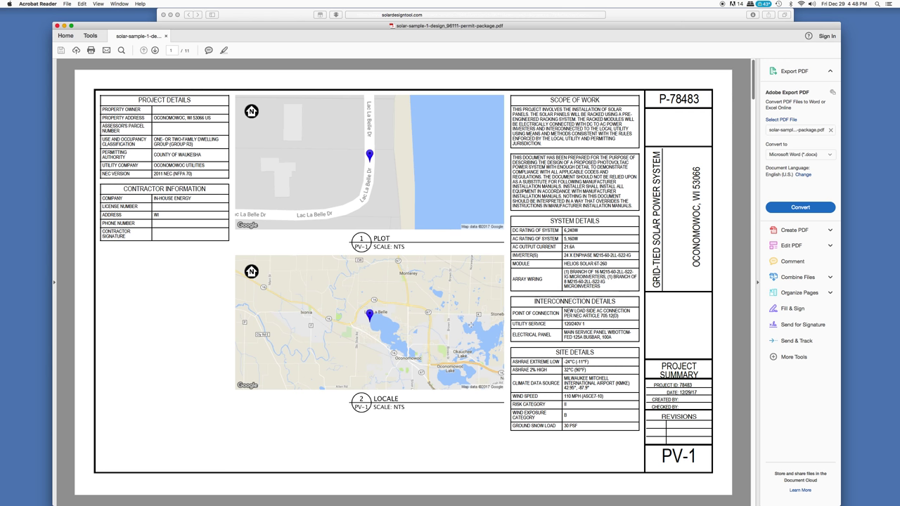
pyautogui.scroll(-4, 470, 324)
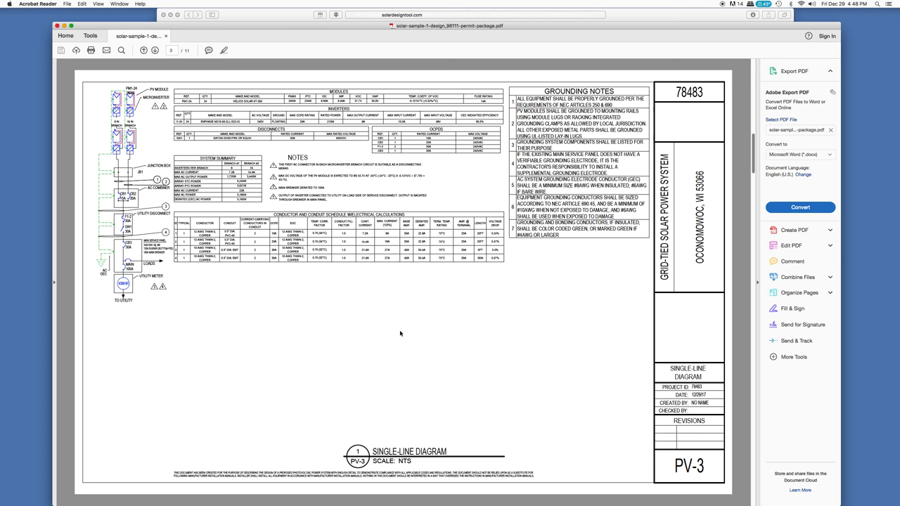
pyautogui.moveTo(755, 172); pyautogui.dragTo(755, 100)
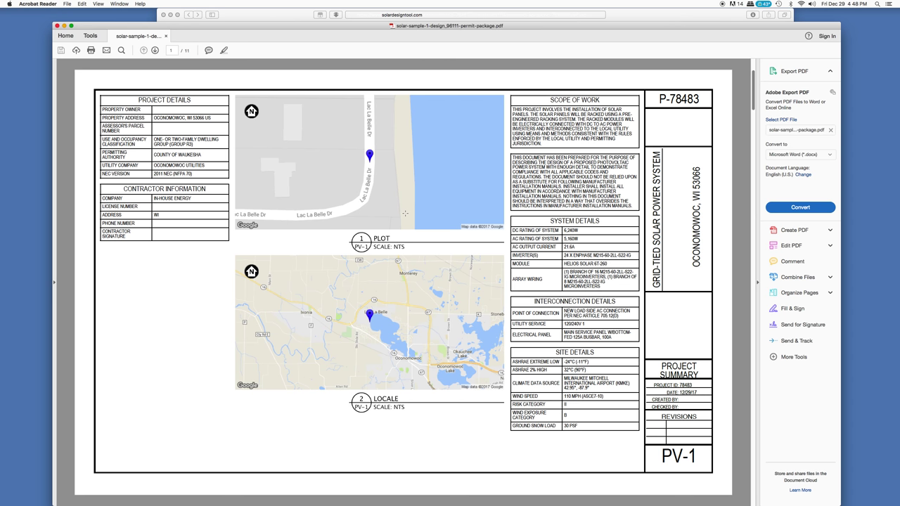
pyautogui.click(298, 15)
# Open the SolarDesignTool tab, visit the Import Roof page, then go back to Solar Sample 1
pyautogui.click(531, 26)
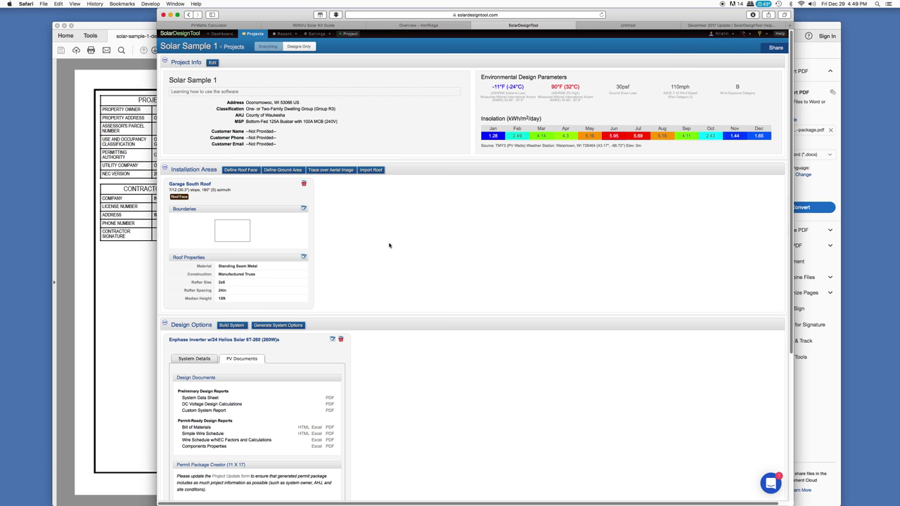
pyautogui.click(370, 170)
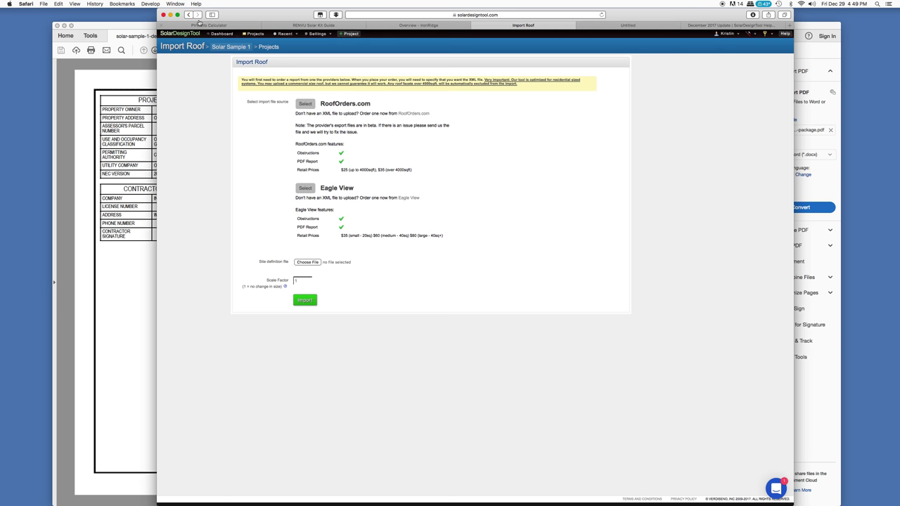
pyautogui.click(188, 14)
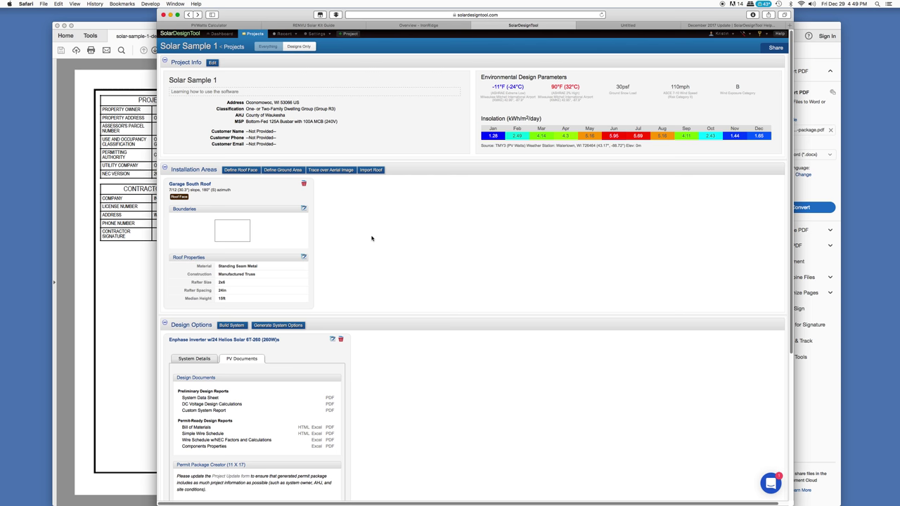
pyautogui.scroll(-3, 422, 253)
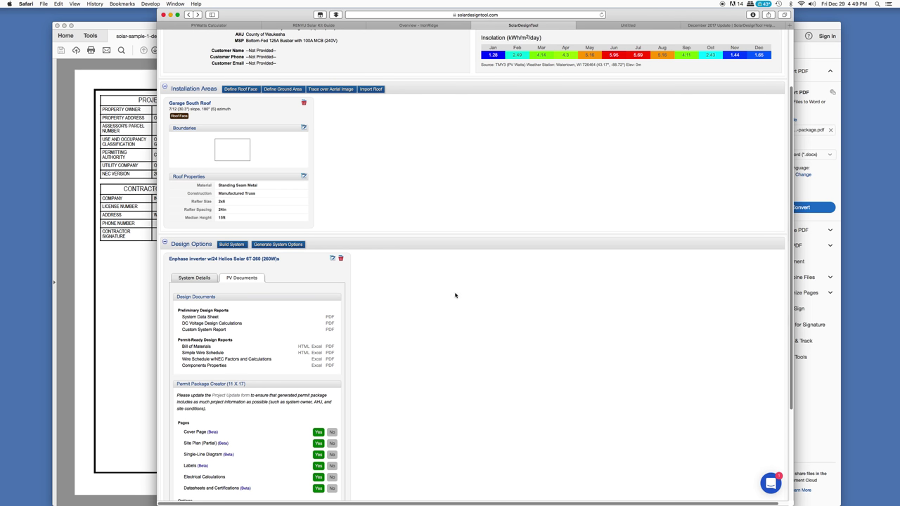
pyautogui.scroll(-5, 455, 295)
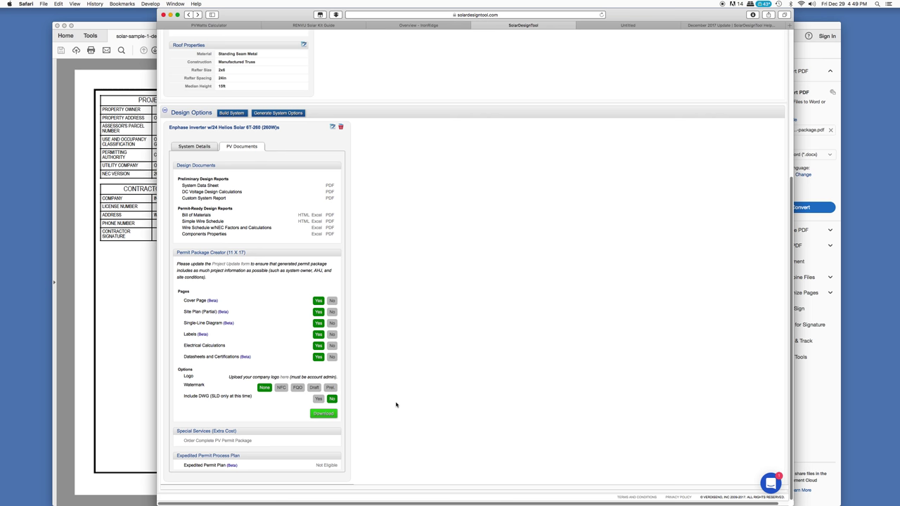
pyautogui.scroll(5, 396, 405)
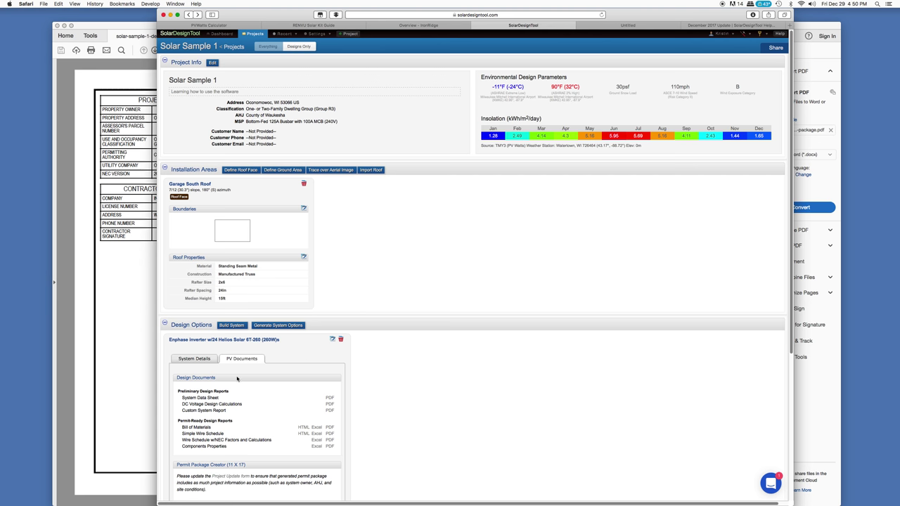
# Show Solar Sample 1's System Details and highlight its Permit-Ready Design stage (24 modules, 6,240W STC)
pyautogui.click(195, 359)
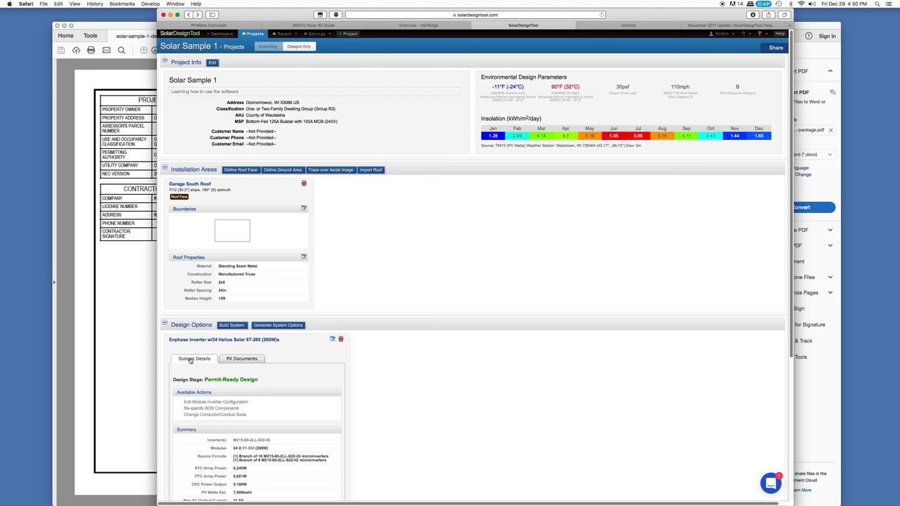
pyautogui.scroll(-1, 228, 387)
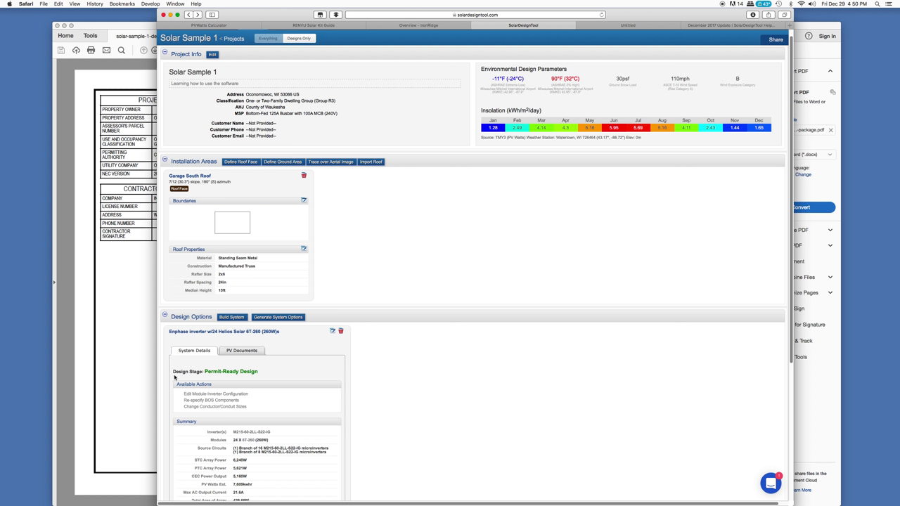
pyautogui.moveTo(204, 371); pyautogui.dragTo(267, 369)
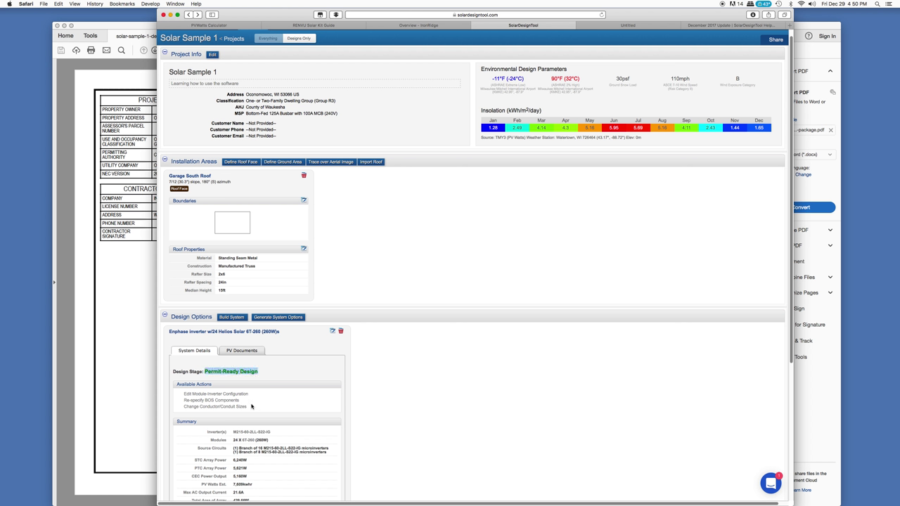
pyautogui.click(206, 372)
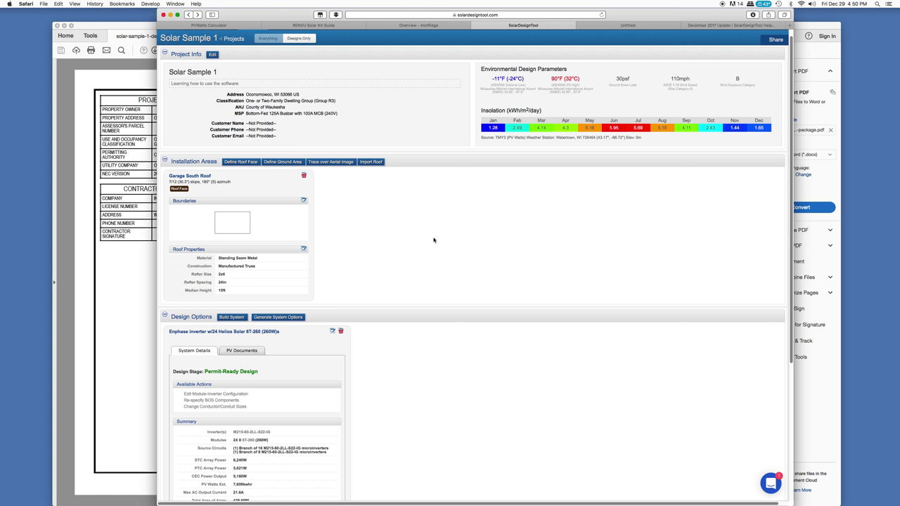
pyautogui.scroll(1, 447, 238)
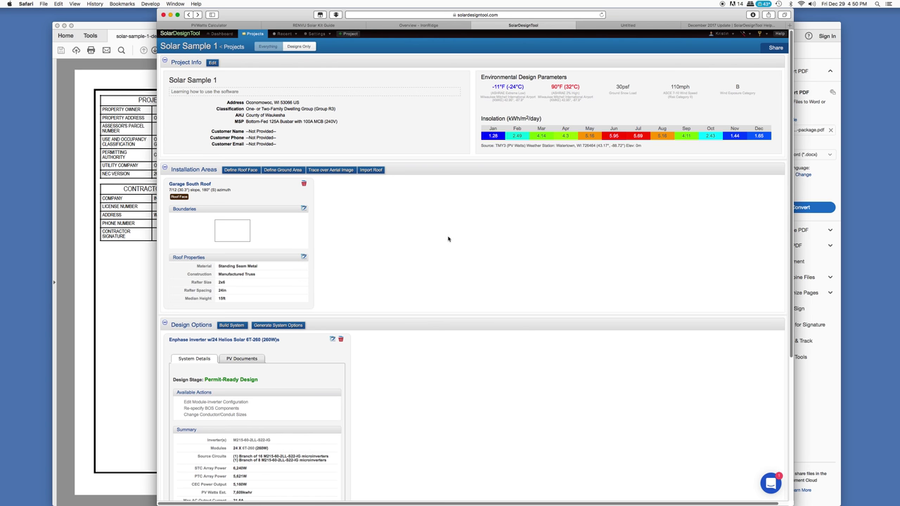